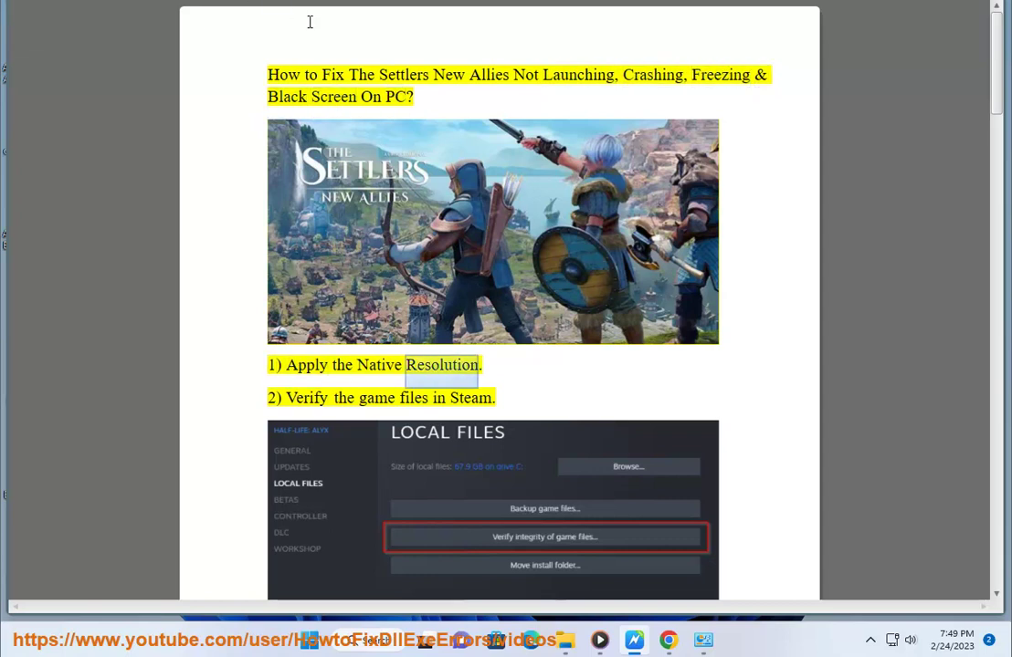
# Step: Open the Display page in the Windows system settings
pyautogui.click(310, 640)
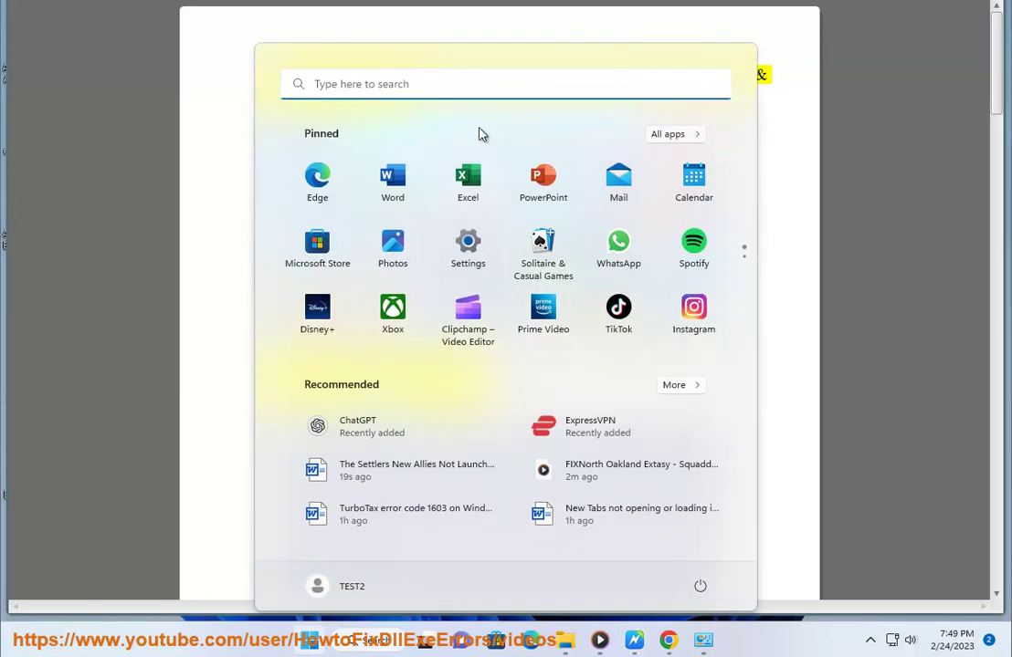
pyautogui.click(468, 245)
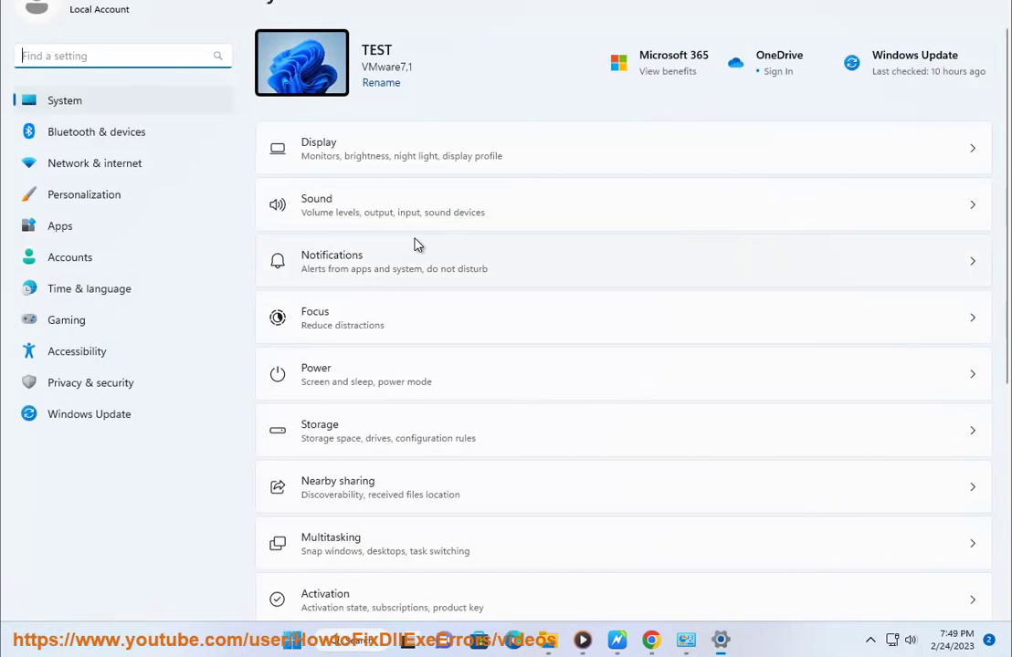
pyautogui.click(405, 143)
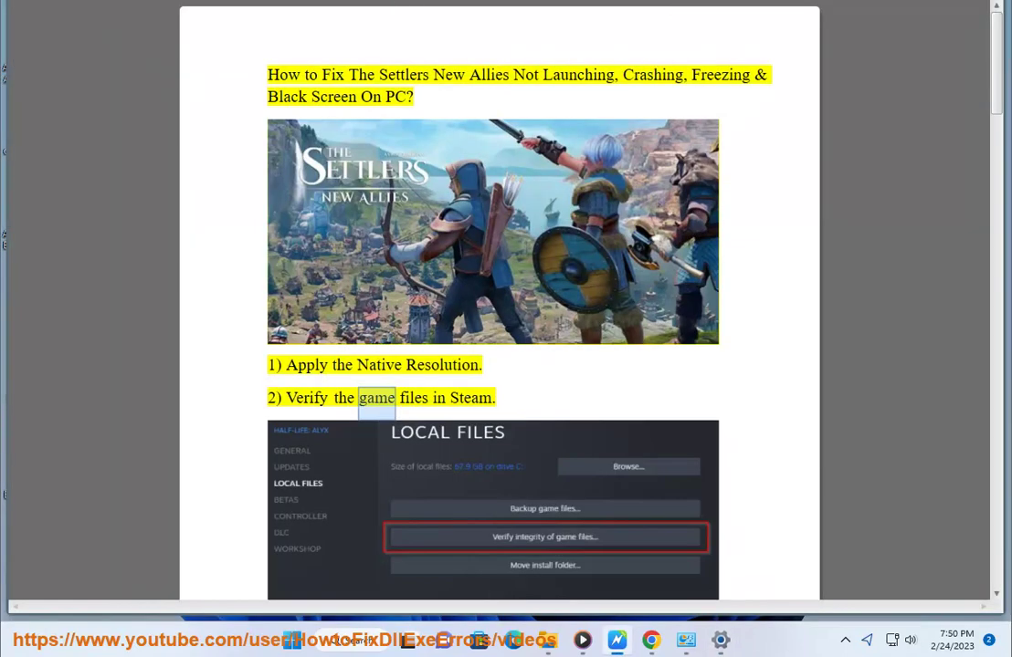
# Step: Find Steam through Windows search, run it as administrator, and dismiss its sign-in window
pyautogui.scroll(-1, 440, 433)
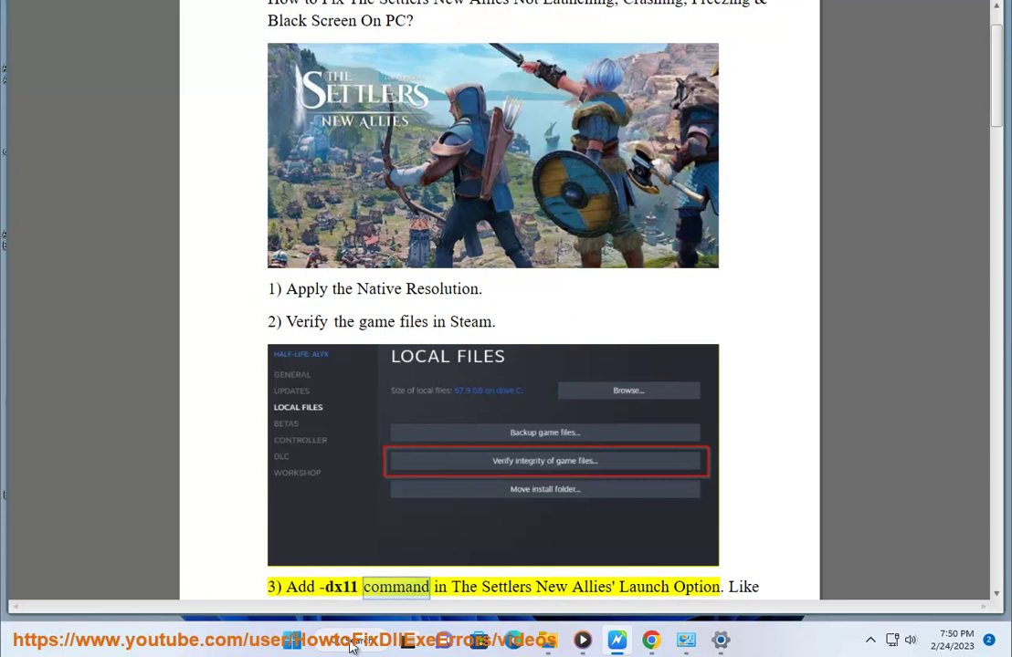
pyautogui.press('super')
pyautogui.write('steam')
pyautogui.click(569, 321)
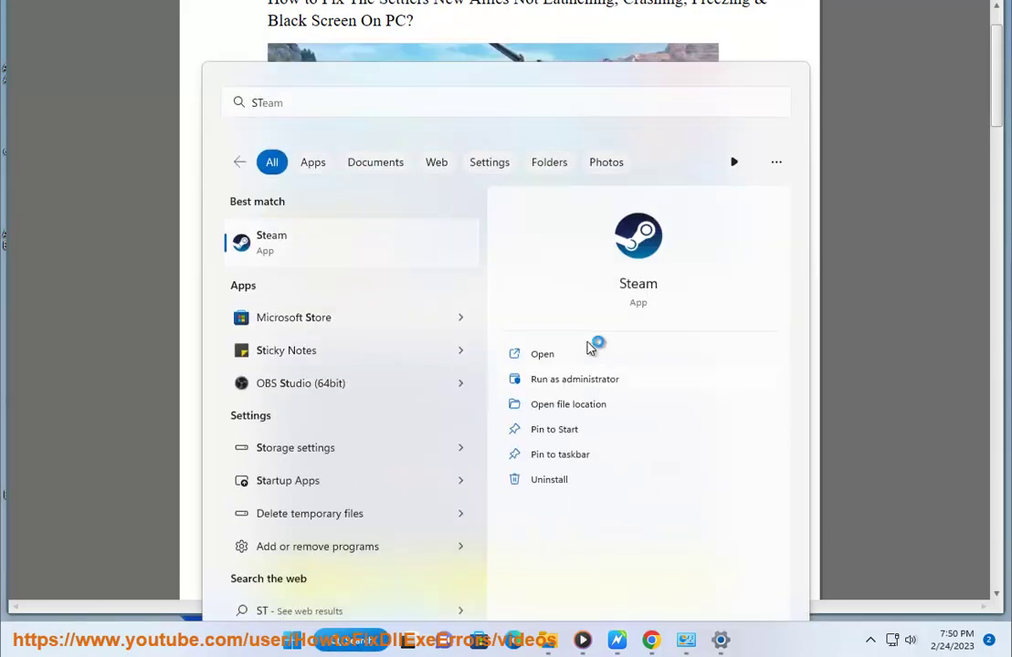
pyautogui.click(445, 420)
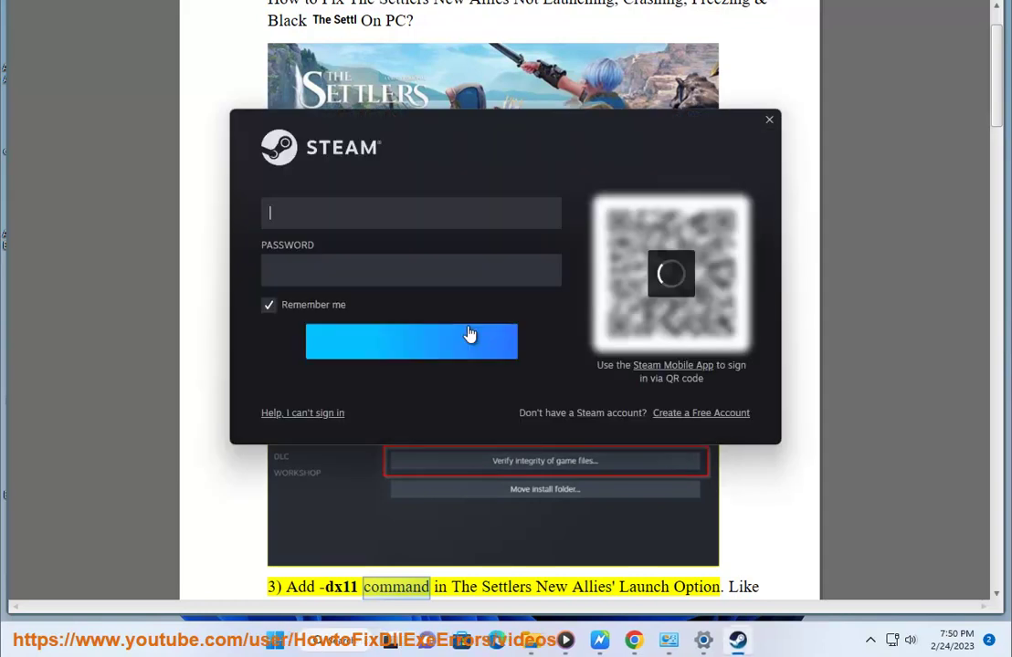
pyautogui.click(807, 474)
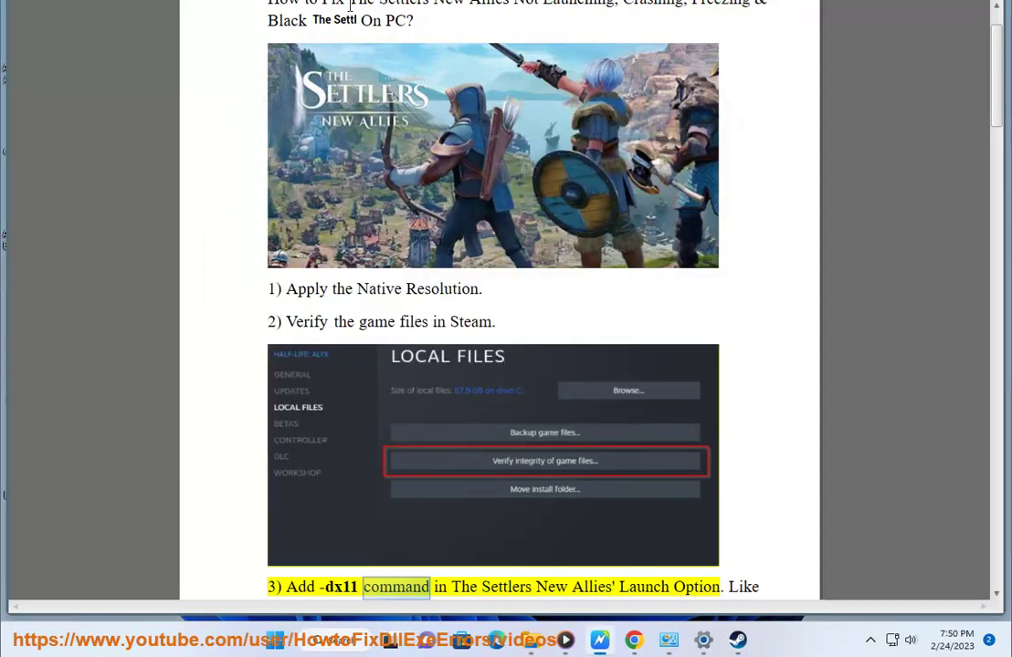
# Step: Go to fix 5 in the guide, find Epic Games Launcher through Windows search, and run it as administrator
pyautogui.scroll(-5, 342, 16)
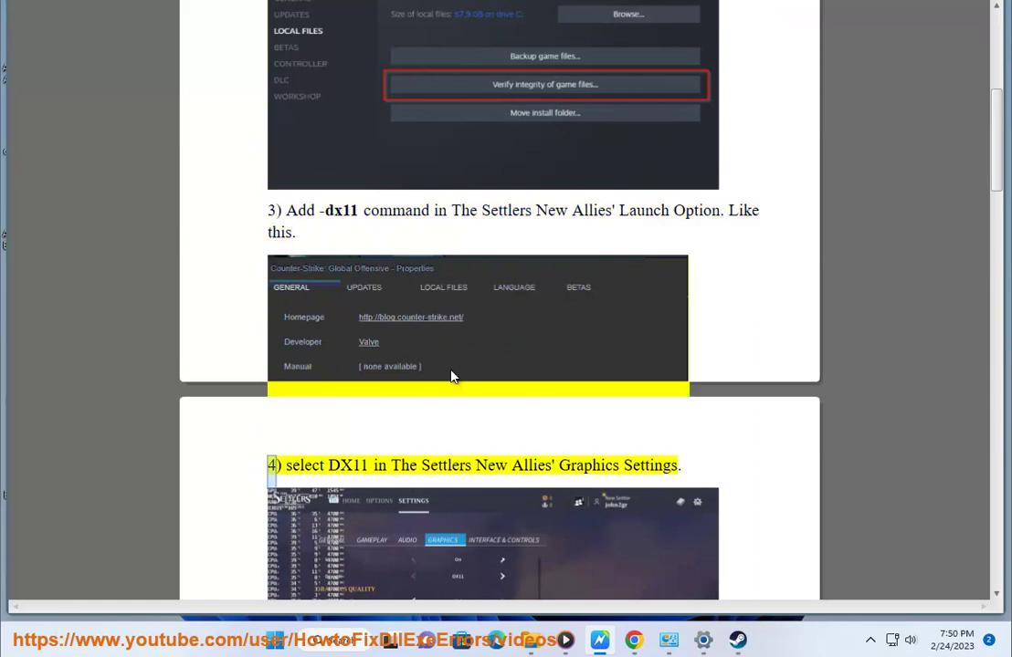
pyautogui.scroll(-1, 454, 390)
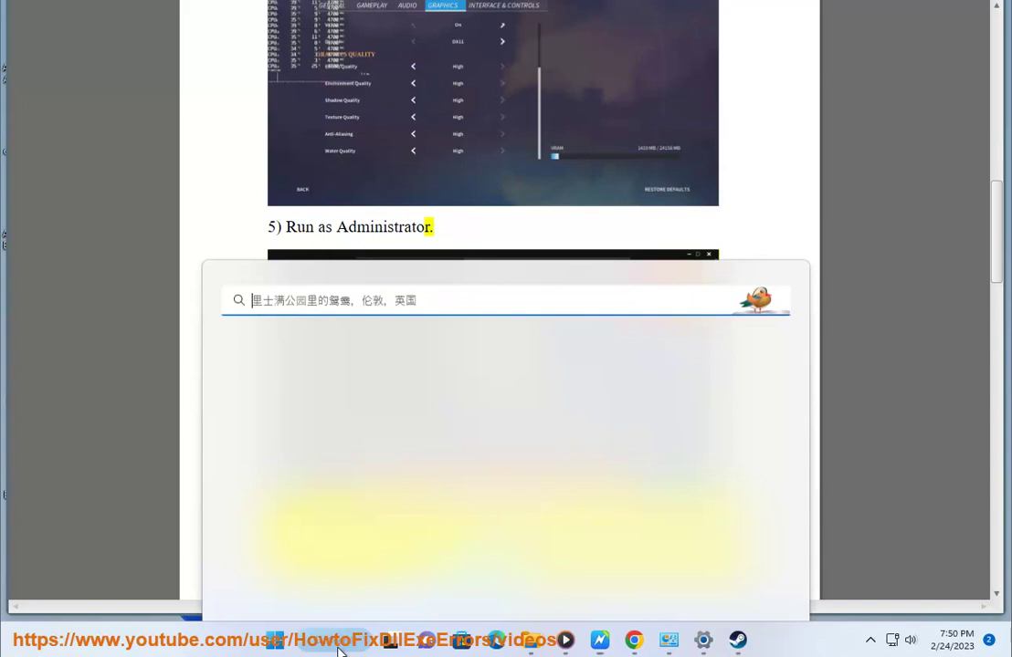
pyautogui.write('EPIC')
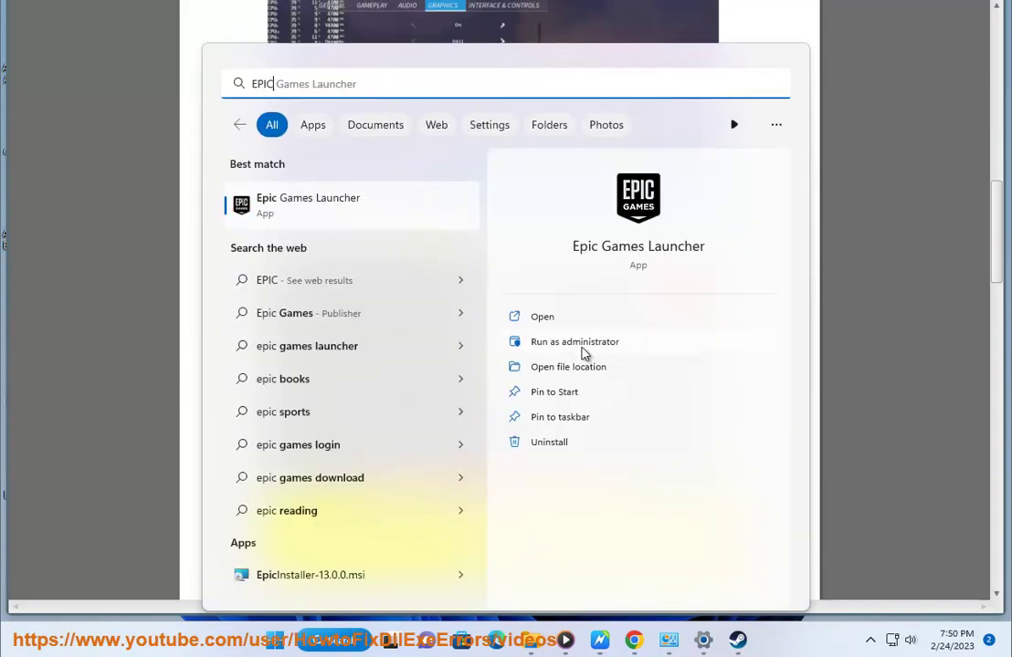
pyautogui.click(582, 349)
pyautogui.click(421, 419)
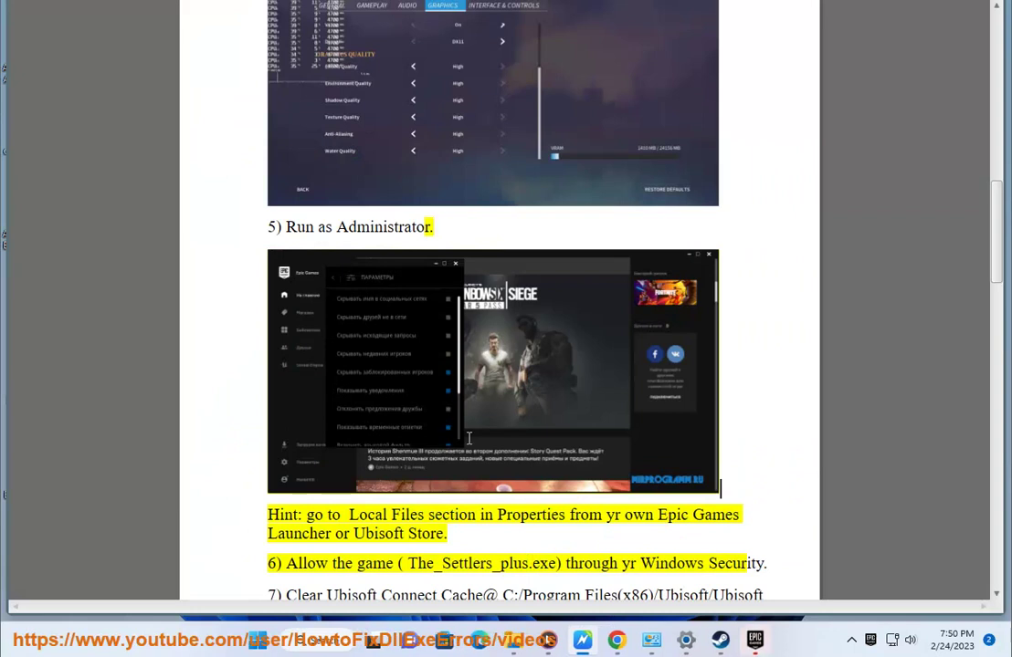
# Step: Point out the hint about the Local Files section and the launcher picture above it in the guide
pyautogui.moveTo(484, 514); pyautogui.dragTo(391, 516)
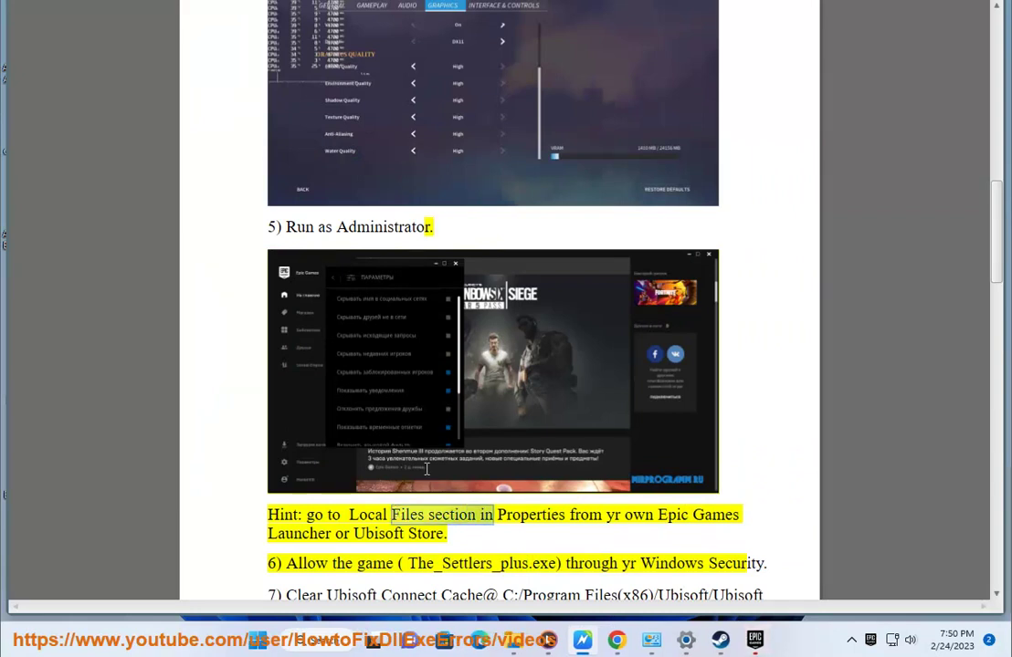
pyautogui.click(465, 494)
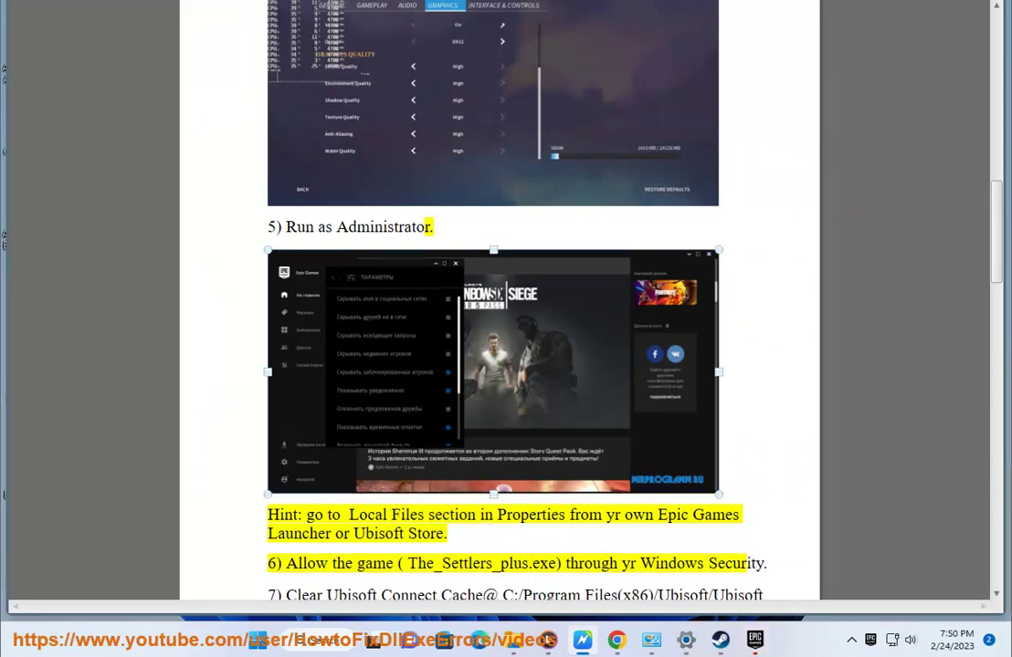
pyautogui.click(601, 222)
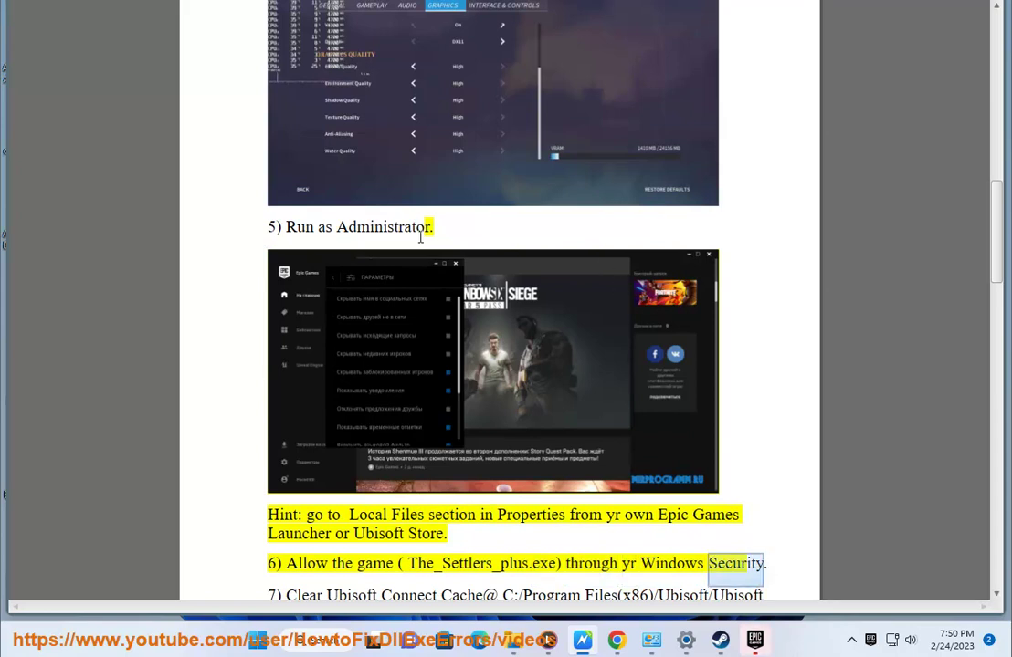
# Step: Switch to Windows Settings and open Virus & threat protection from the Windows Security page
pyautogui.click(685, 640)
pyautogui.click(103, 386)
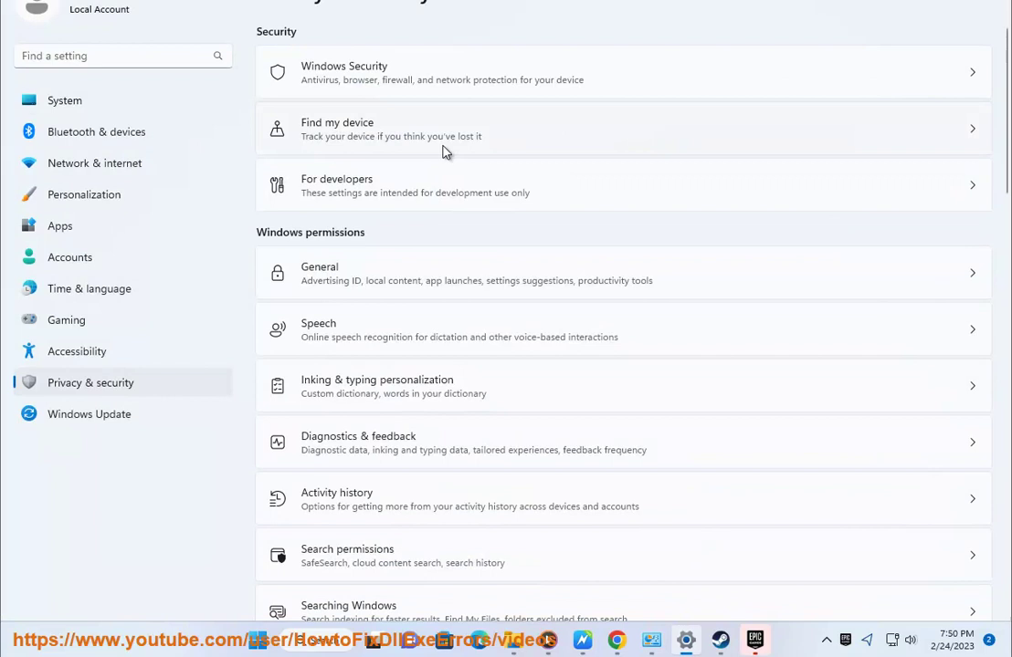
pyautogui.click(449, 88)
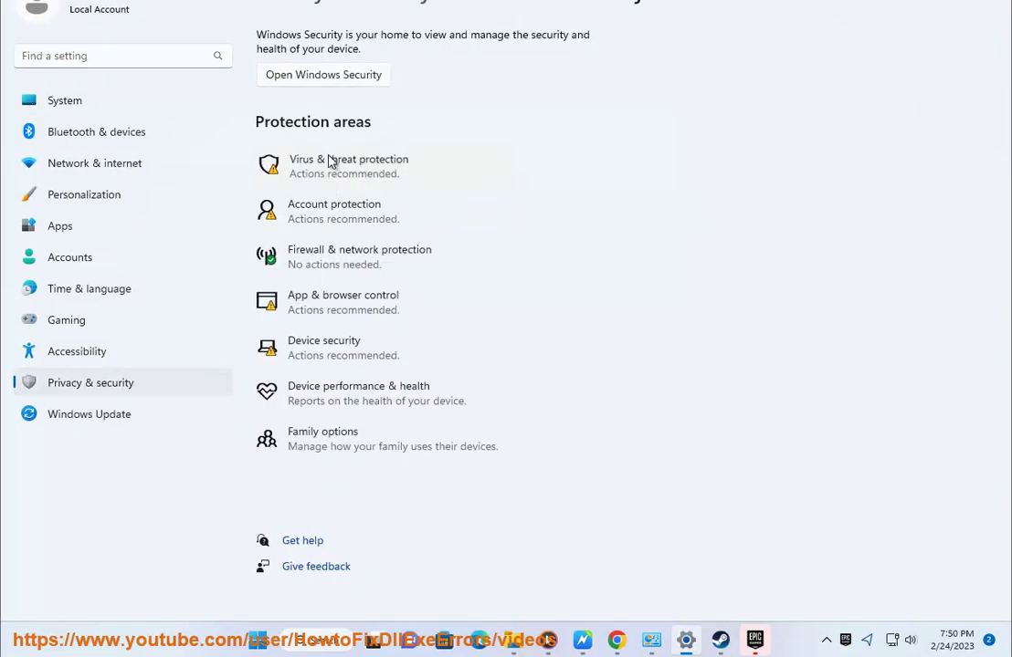
pyautogui.click(329, 161)
# Step: Open the Exclusions list from the Virus & threat protection settings and approve the permission request
pyautogui.scroll(-2, 485, 432)
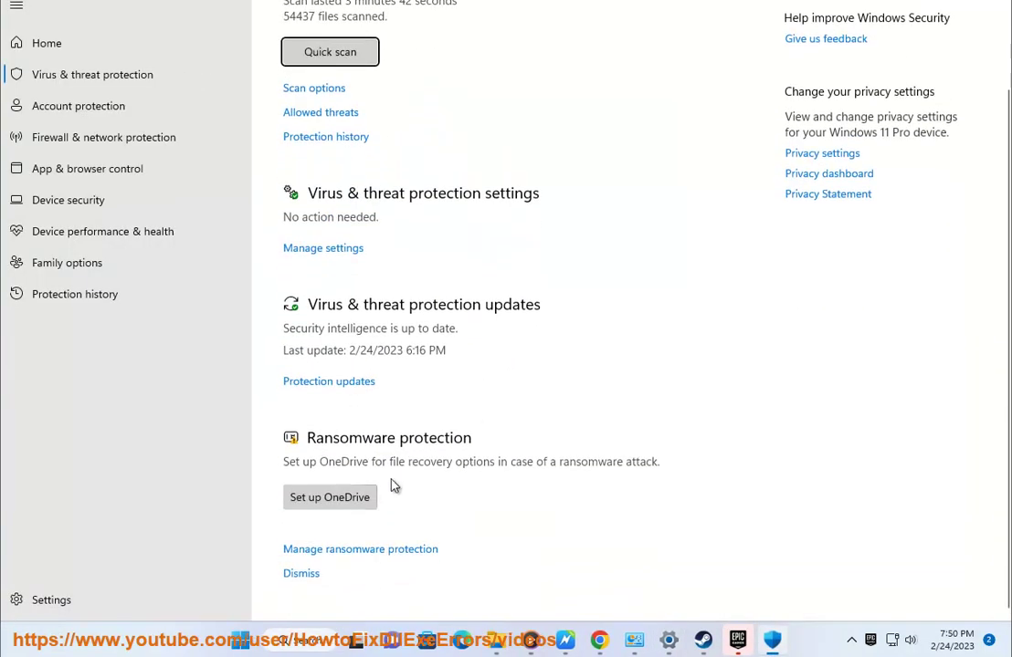
pyautogui.click(325, 250)
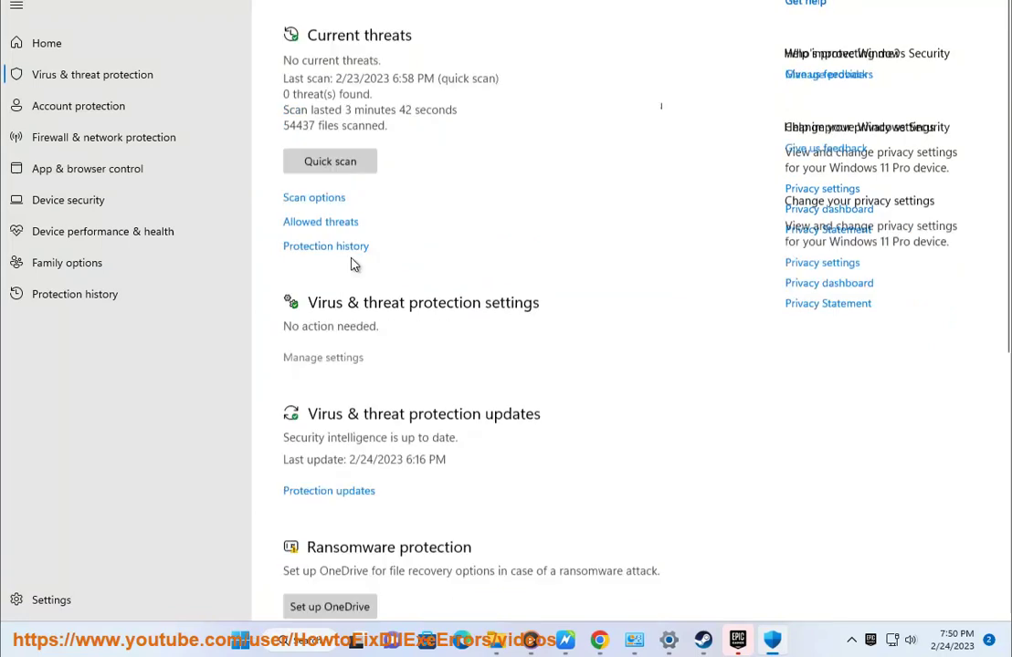
pyautogui.scroll(-3, 571, 420)
pyautogui.scroll(-1, 493, 502)
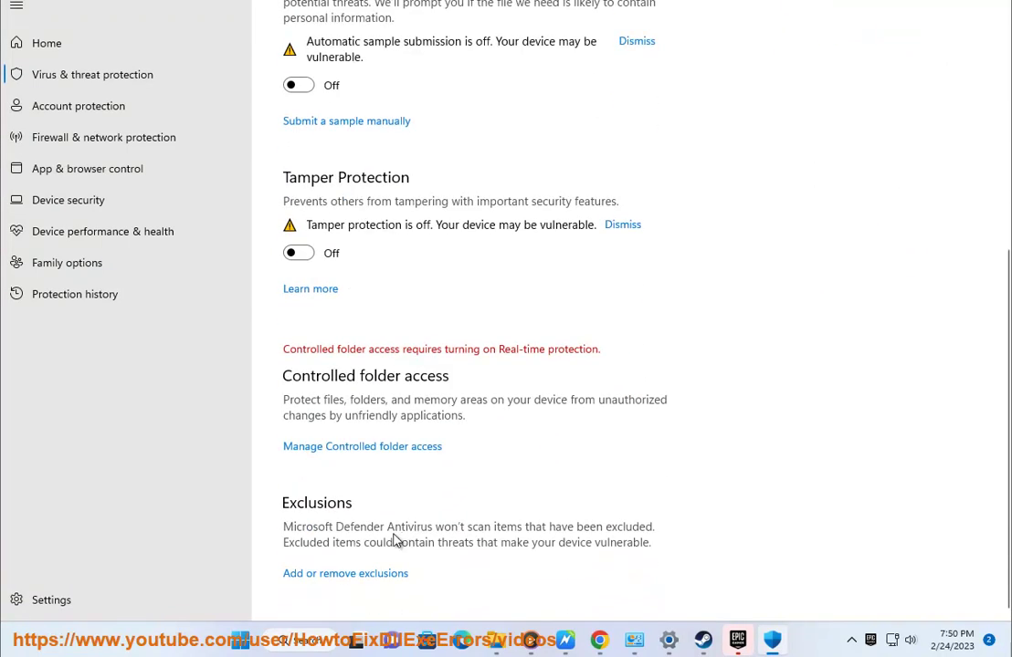
pyautogui.click(348, 581)
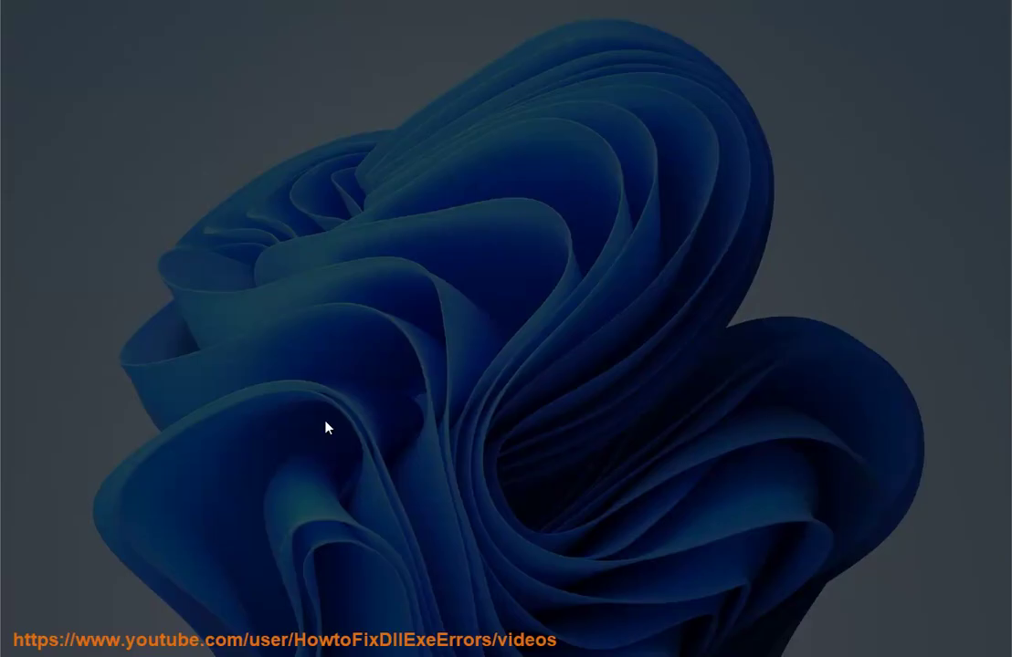
pyautogui.click(427, 416)
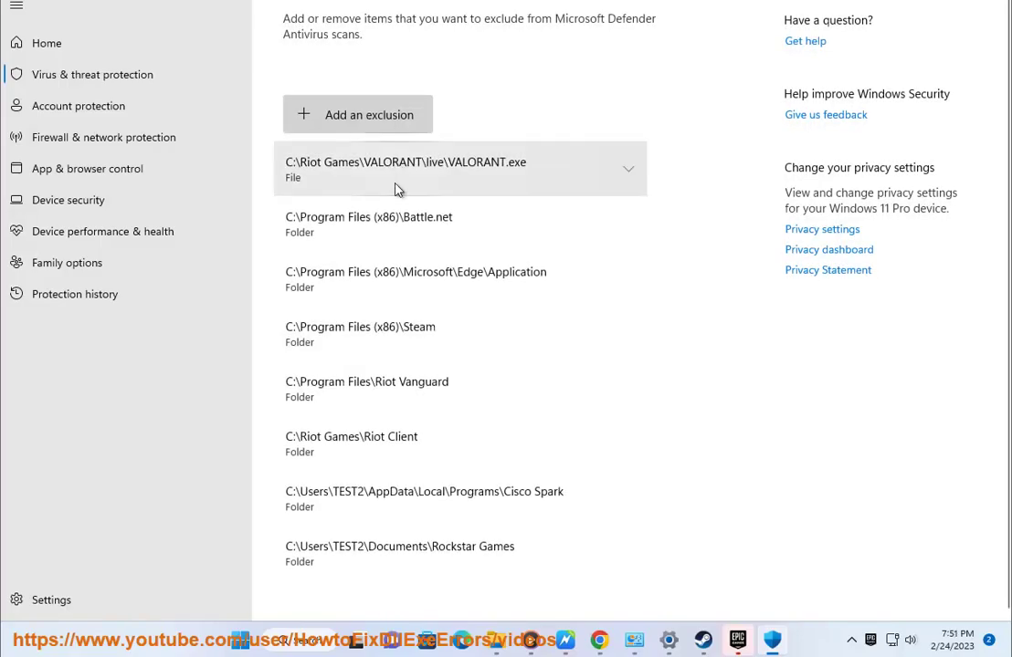
# Step: Start adding a file exclusion to Microsoft Defender and cancel the file selection
pyautogui.click(397, 129)
pyautogui.click(334, 150)
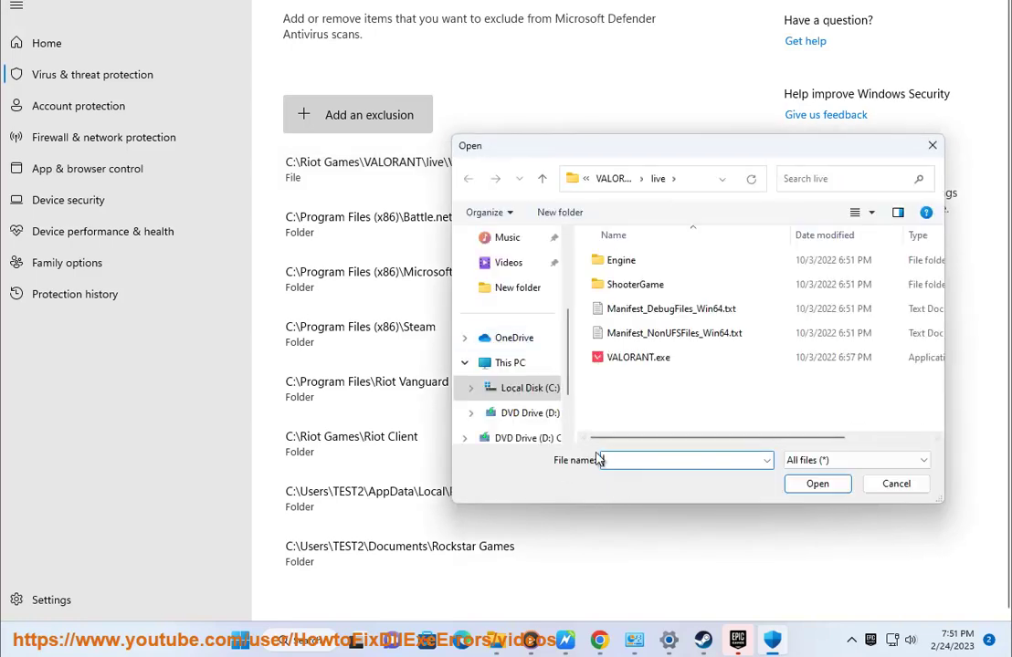
pyautogui.click(901, 483)
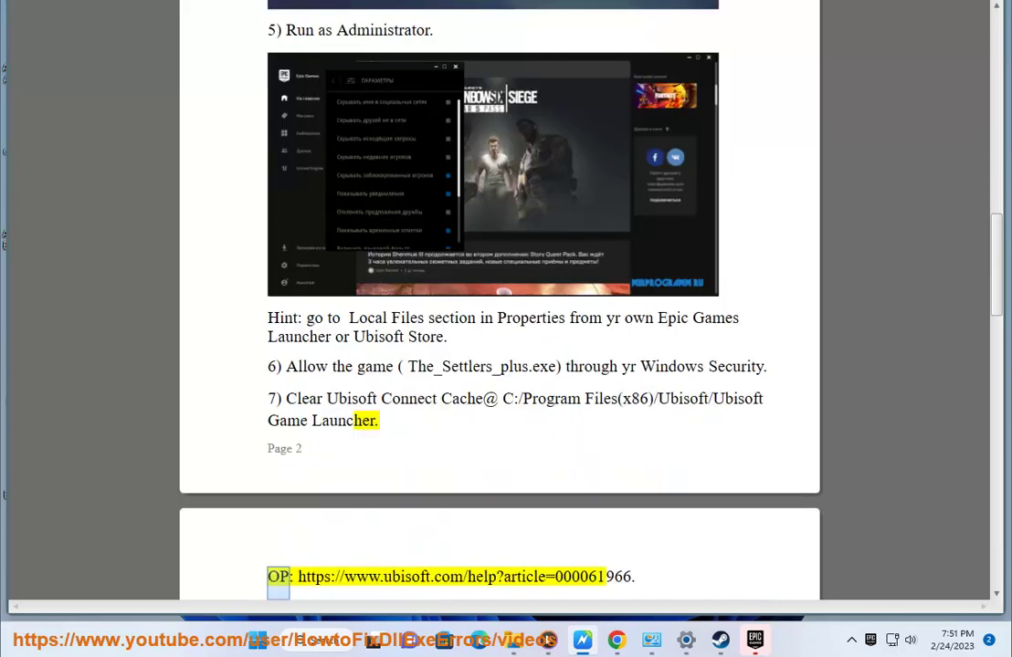
# Step: Copy the Ubisoft folder path from fix 7 of the guide and try opening C:/Program Files(x86)/Ubisoft in File Explorer
pyautogui.click(550, 398)
pyautogui.moveTo(551, 399); pyautogui.dragTo(505, 399)
pyautogui.hotkey('ctrl', 'c')
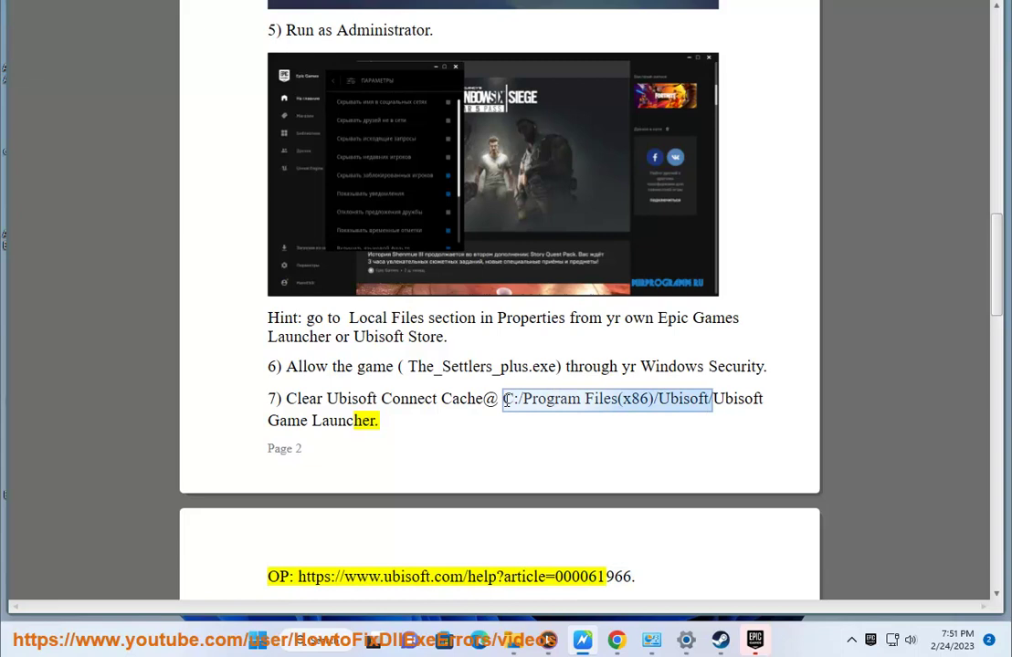
pyautogui.click(559, 641)
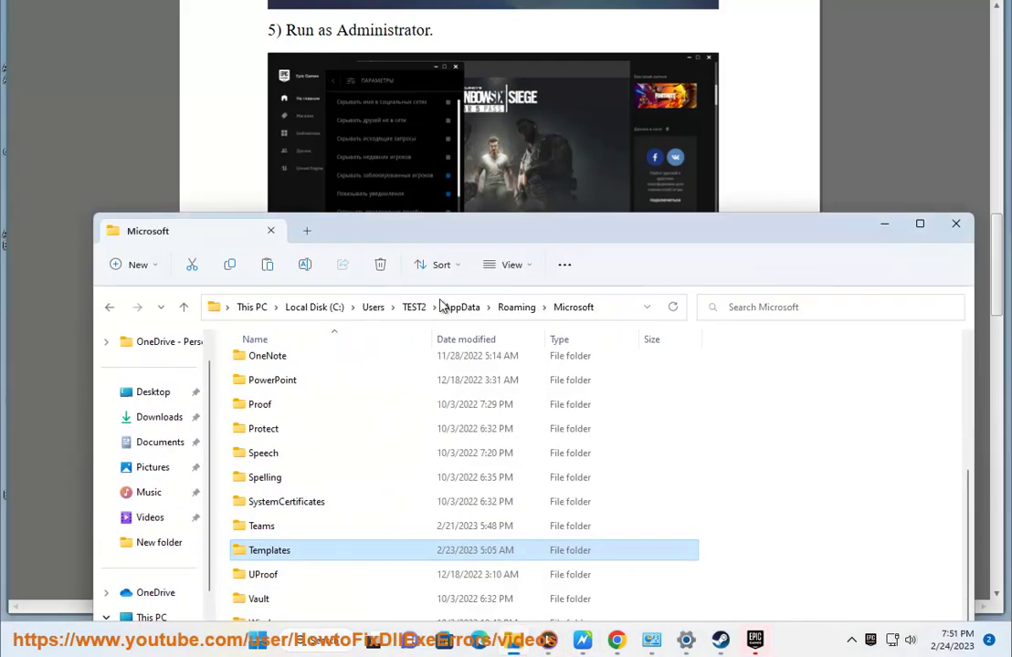
pyautogui.click(610, 306)
pyautogui.hotkey('ctrl', 'v')
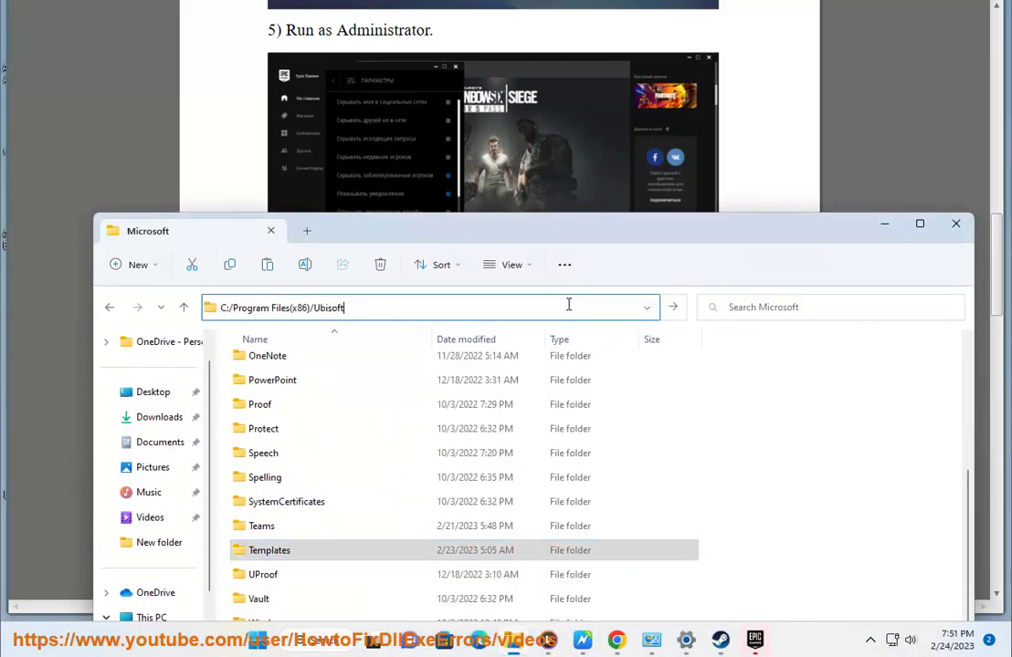
pyautogui.press('Return')
pyautogui.click(668, 281)
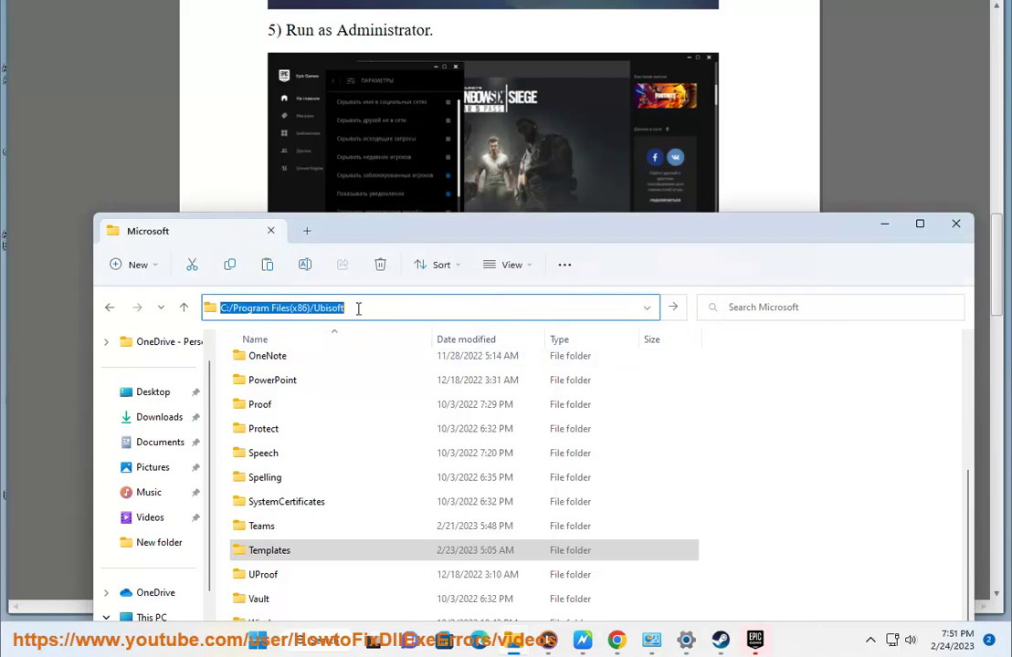
# Step: Shorten the folder path to C:/Program Files(x86)/ and try to open it
pyautogui.click(360, 307)
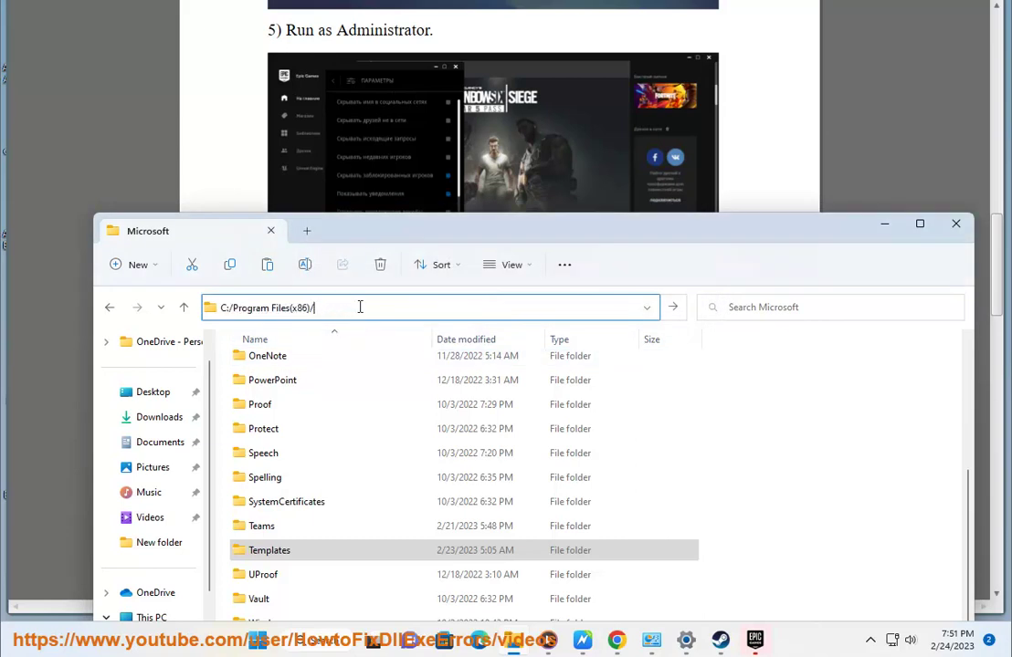
pyautogui.press('Return')
pyautogui.press('Return')
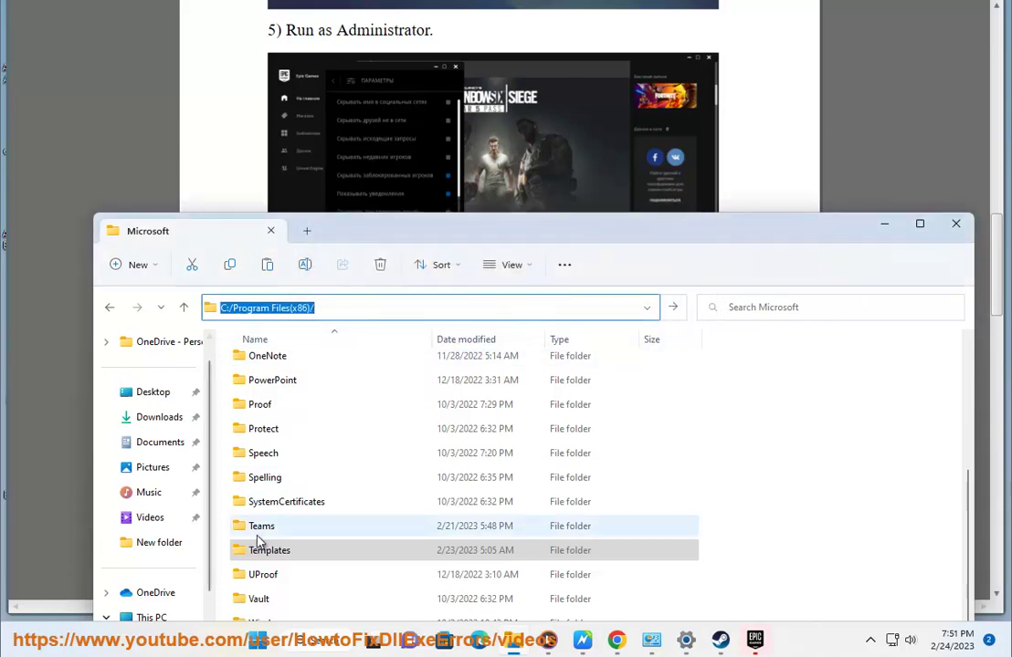
# Step: Browse from Local Disk (C:) through Program Files (x86) to the Ubisoft folder and select its full path
pyautogui.moveTo(455, 231); pyautogui.dragTo(458, 101)
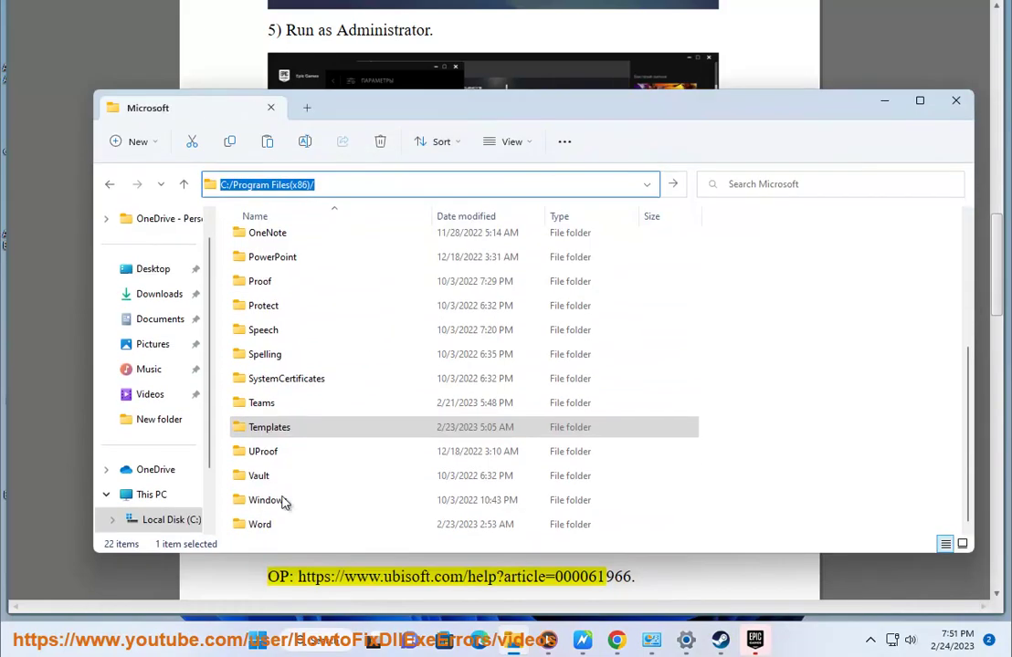
pyautogui.click(180, 526)
pyautogui.doubleClick(301, 384)
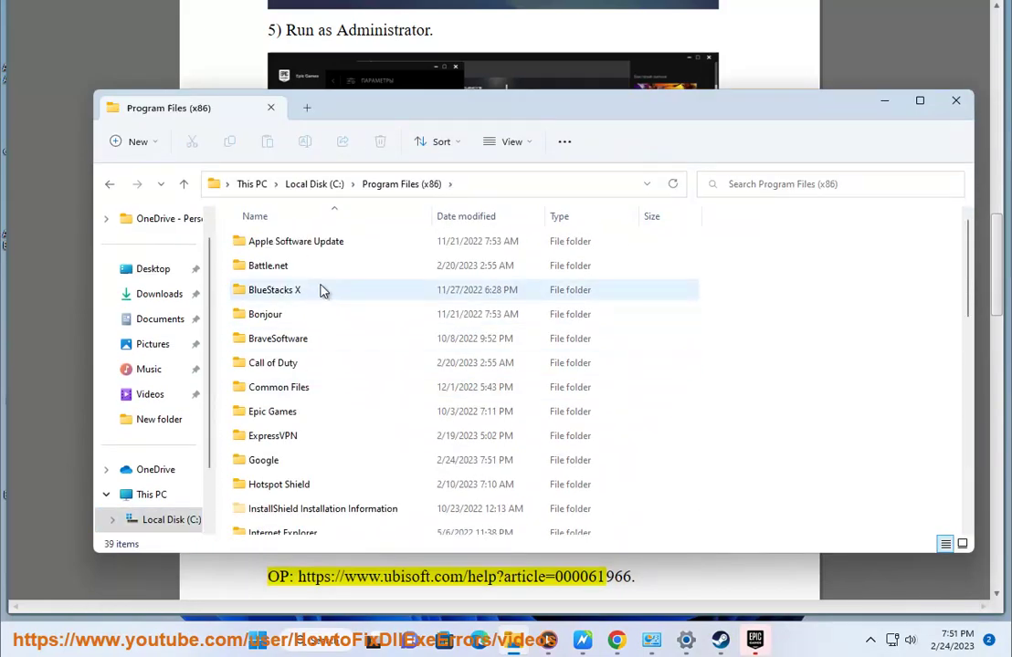
pyautogui.scroll(-10, 309, 406)
pyautogui.click(268, 308)
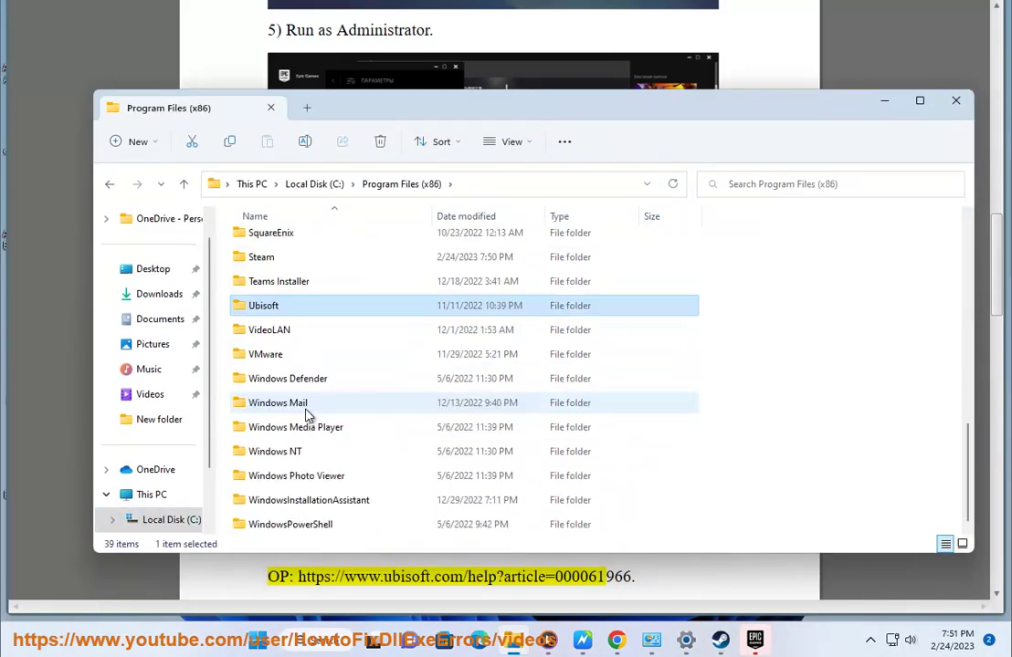
pyautogui.doubleClick(269, 307)
pyautogui.click(405, 185)
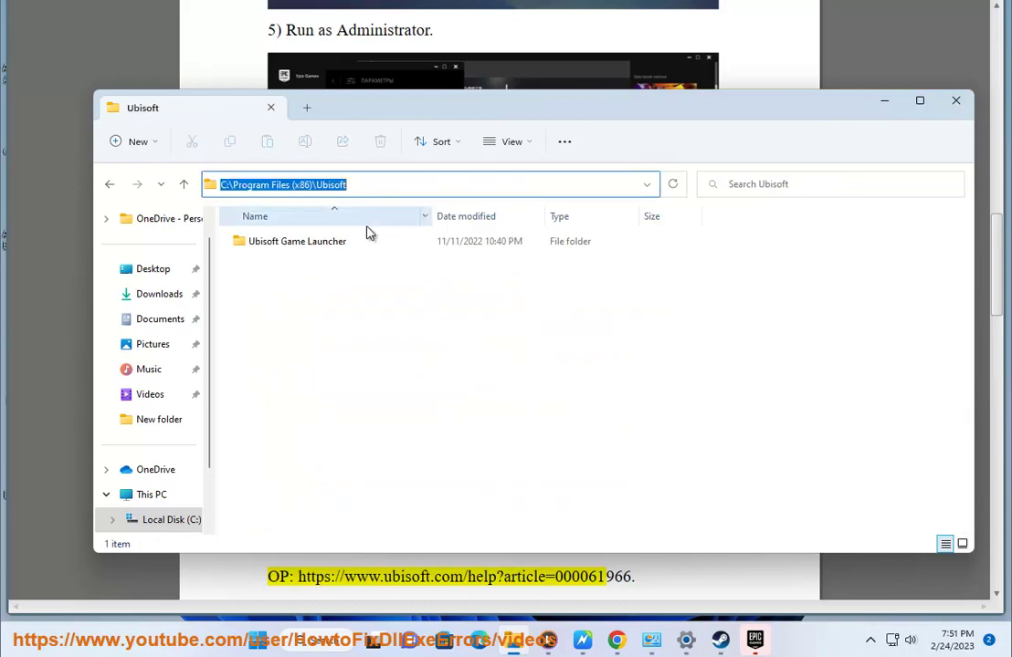
# Step: Return to the guide and highlight the word "Cache" in fix 7 about Ubisoft Connect
pyautogui.click(528, 557)
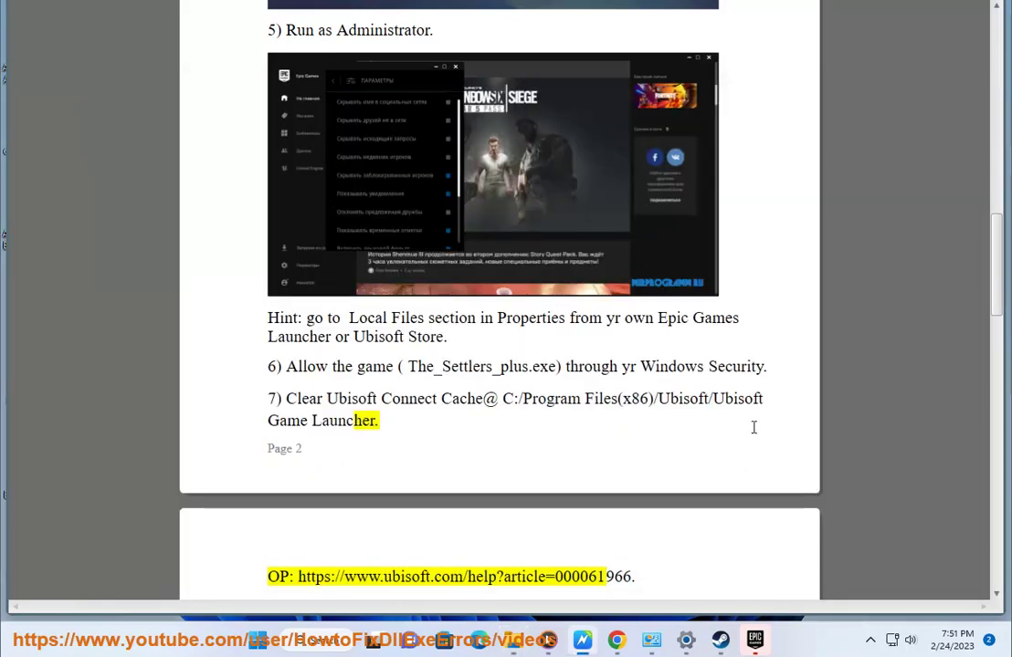
pyautogui.doubleClick(461, 399)
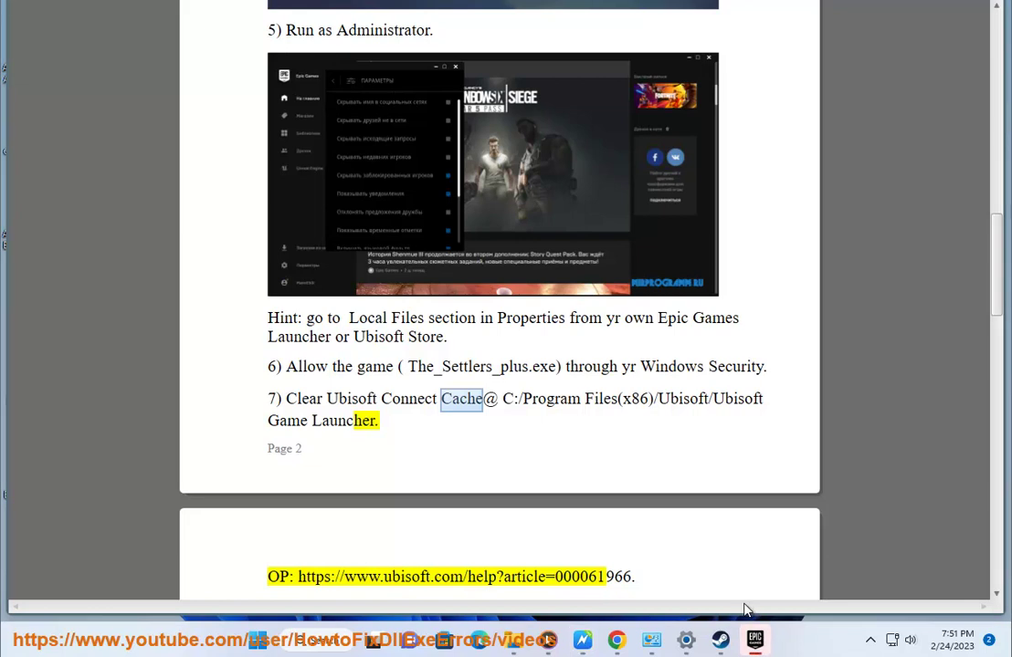
# Step: Launch Discord for fix 8 of the guide, Disable Overlays
pyautogui.rightClick(756, 645)
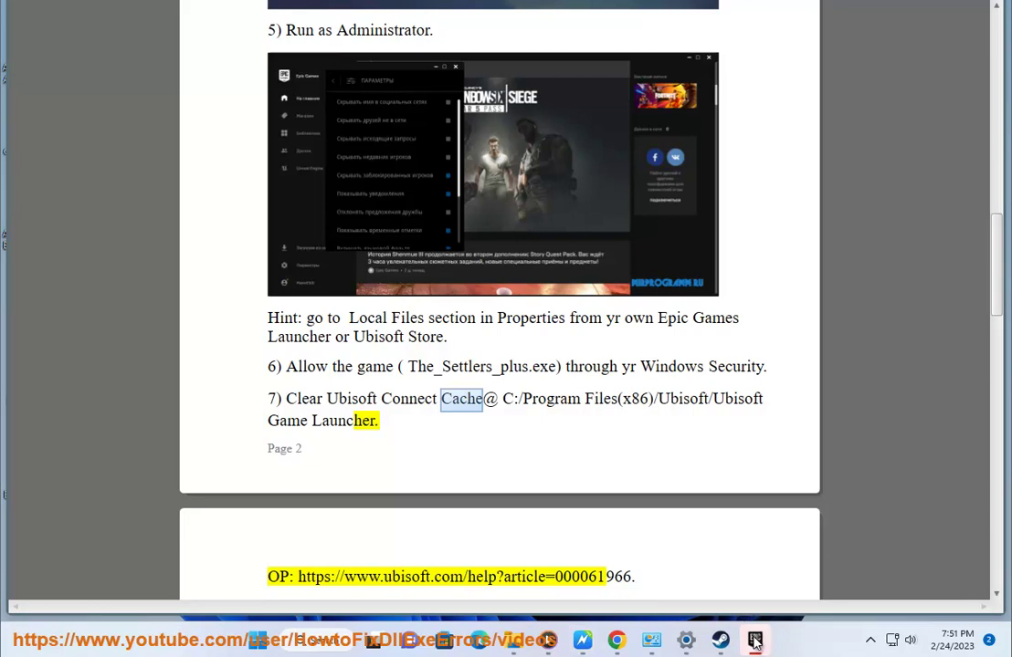
pyautogui.click(825, 522)
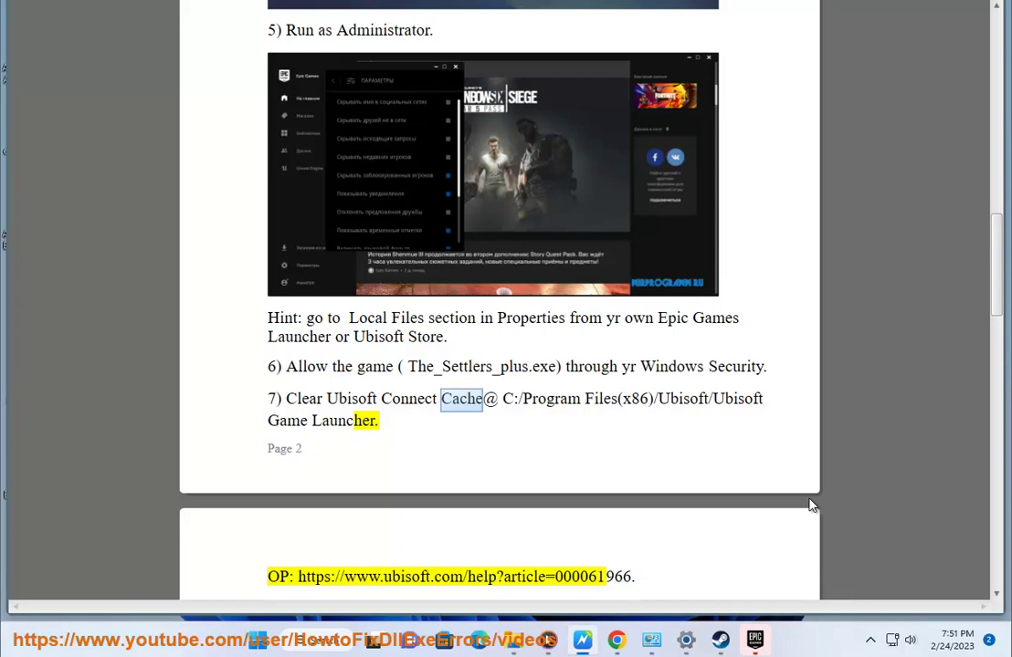
pyautogui.scroll(-1, 813, 502)
pyautogui.scroll(-5, 811, 499)
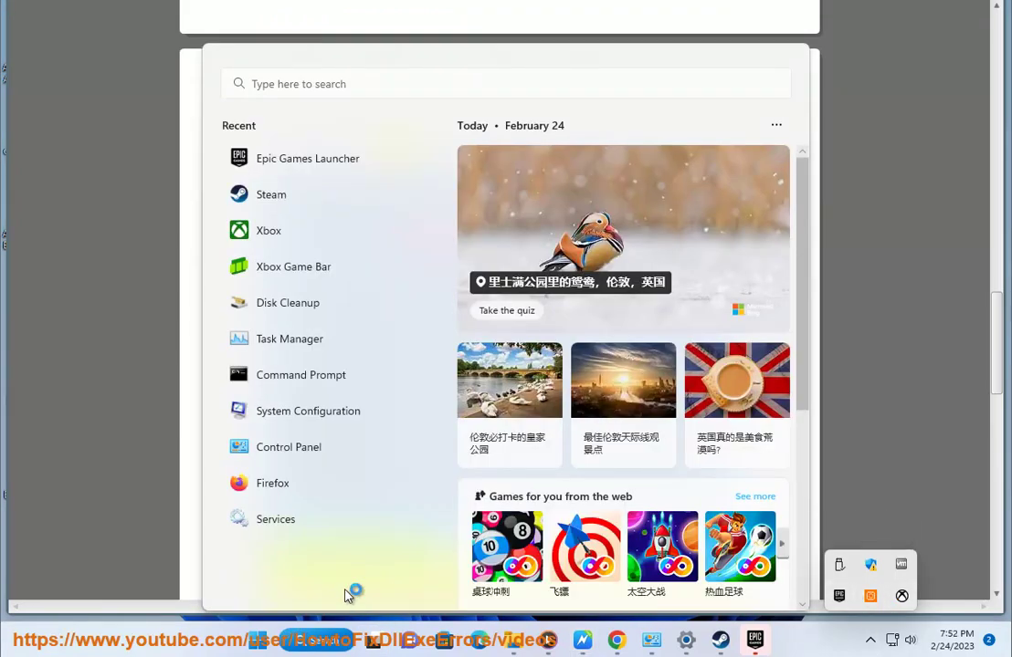
pyautogui.click(338, 92)
pyautogui.write('DIS')
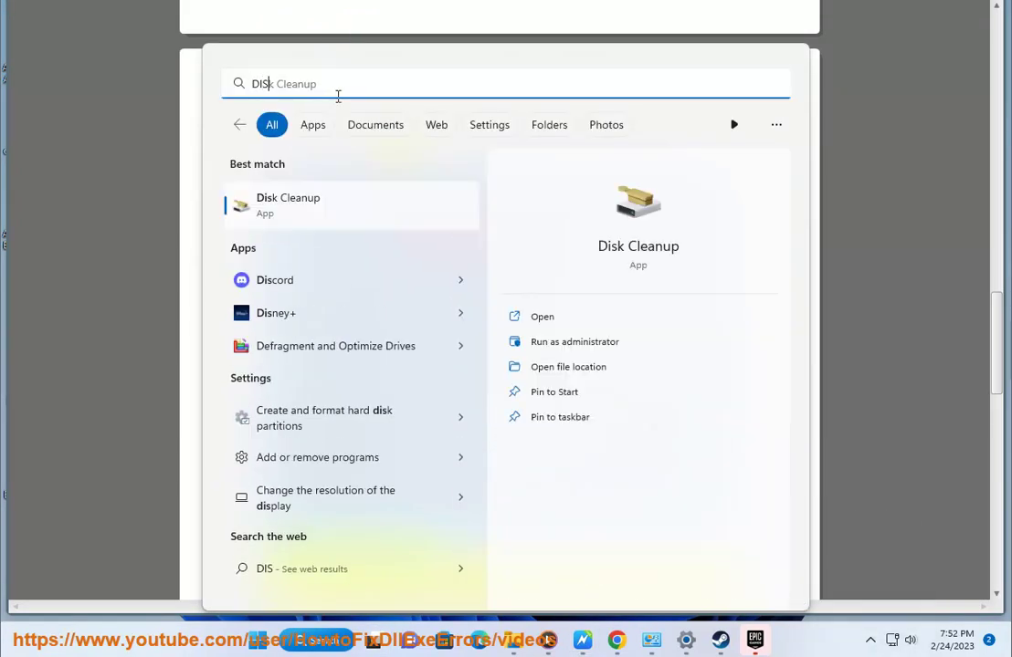
pyautogui.press('Return')
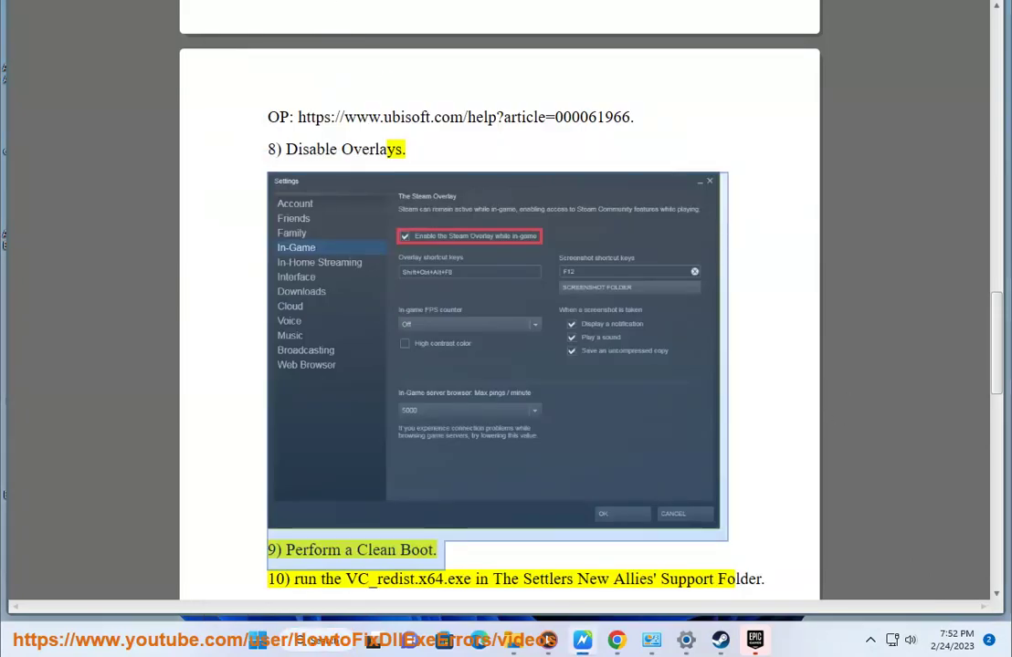
# Step: Search Google for WINDOWS CLEAN BOOT to cover fix 9 of the guide
pyautogui.click(432, 538)
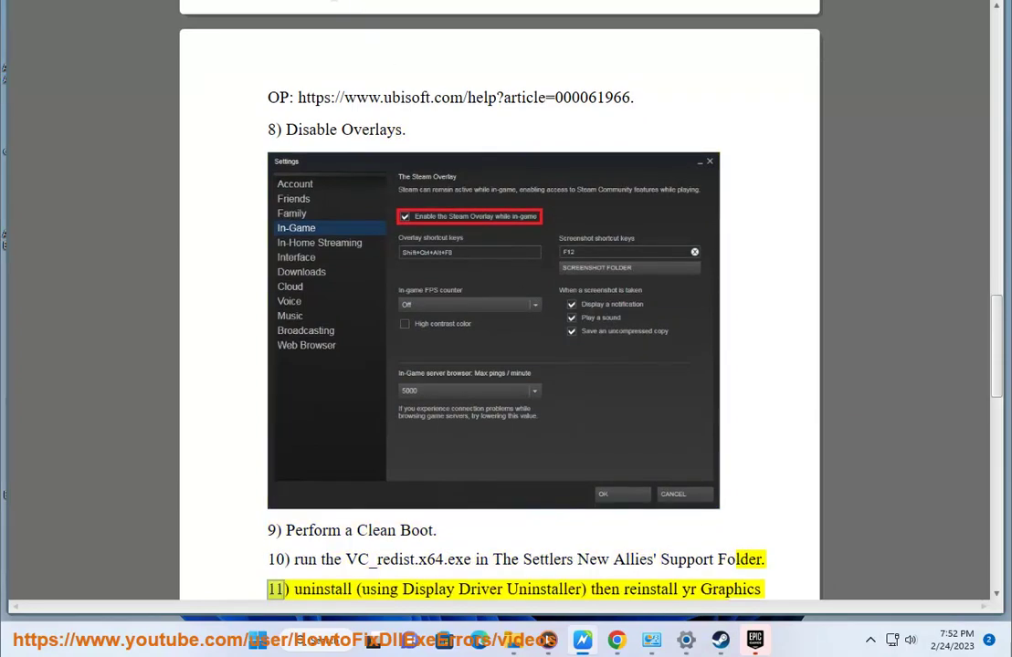
pyautogui.moveTo(443, 538); pyautogui.dragTo(358, 589)
pyautogui.click(619, 643)
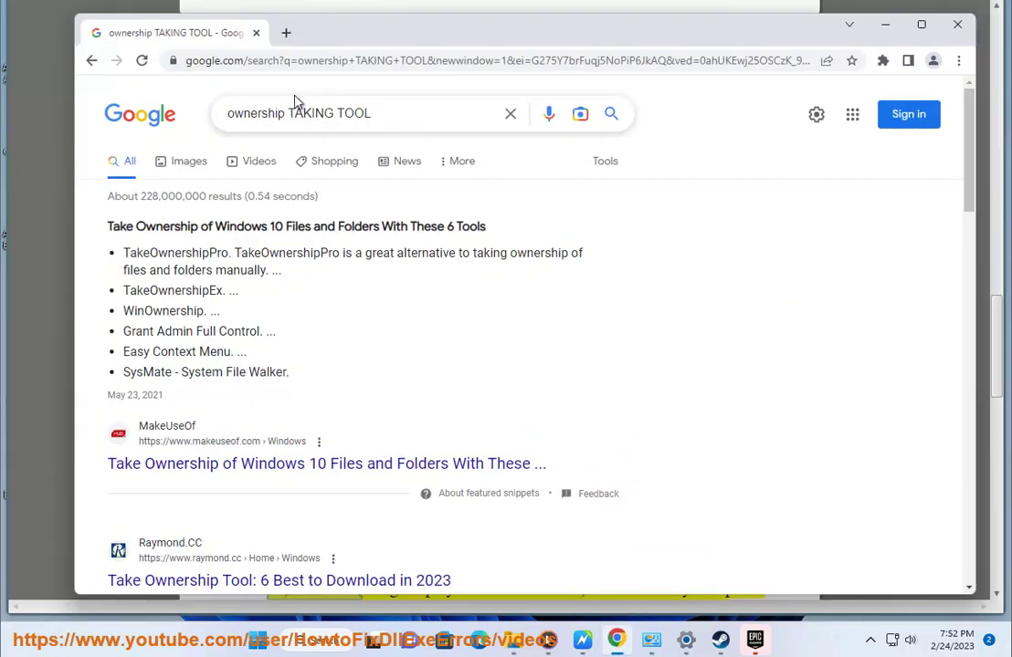
pyautogui.tripleClick(446, 120)
pyautogui.write('WINDOWS')
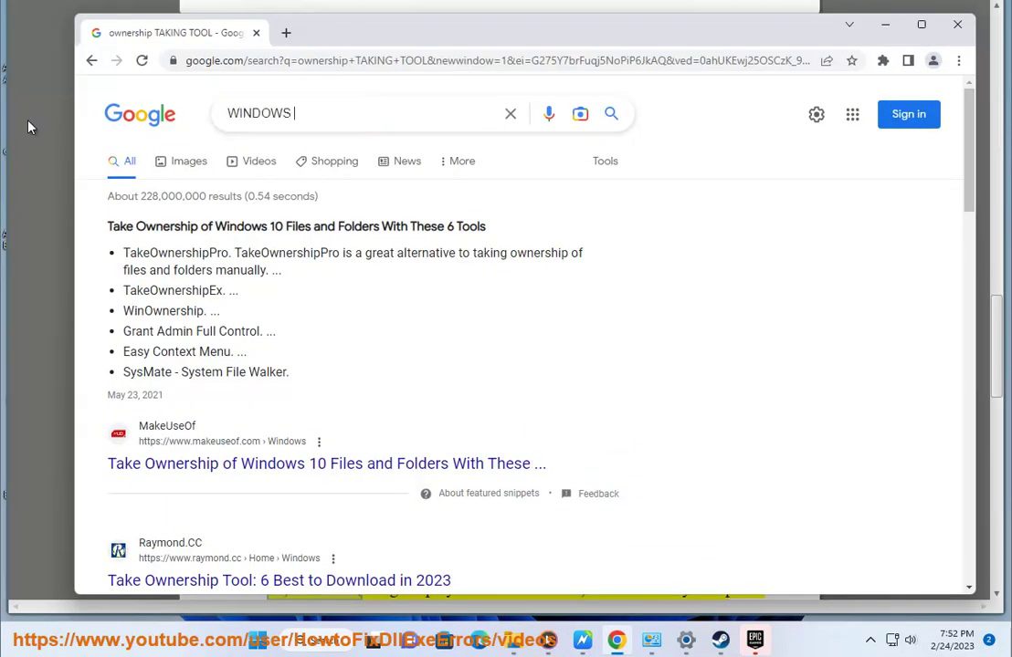
pyautogui.write(' CLEAN BOOT')
pyautogui.press('Return')
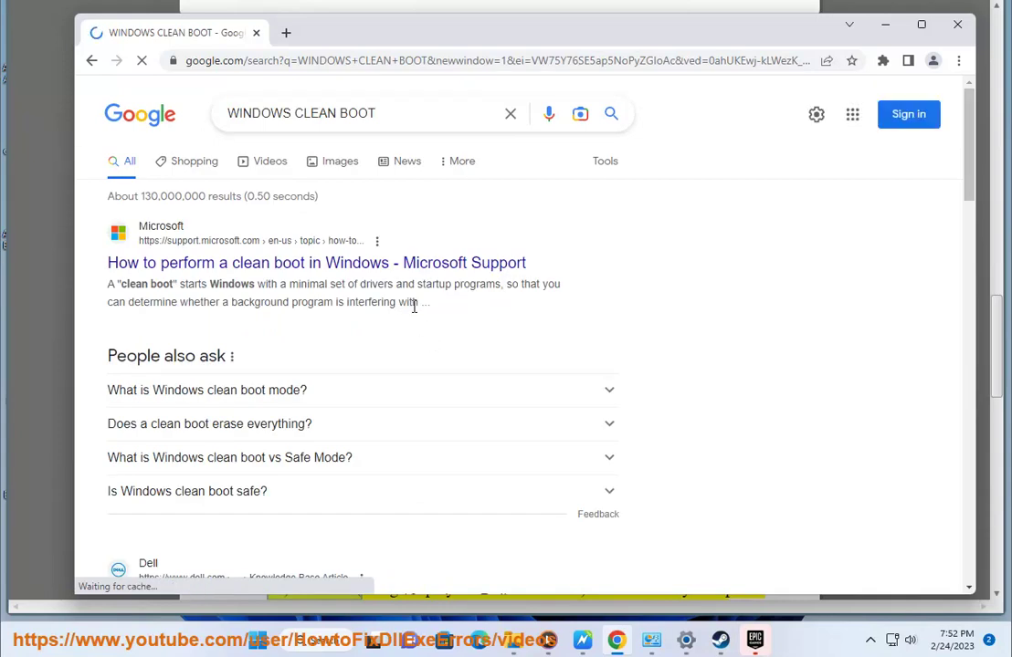
# Step: Open System Configuration, hide all Microsoft services and disable all the remaining services
pyautogui.click(318, 646)
pyautogui.write('MSC')
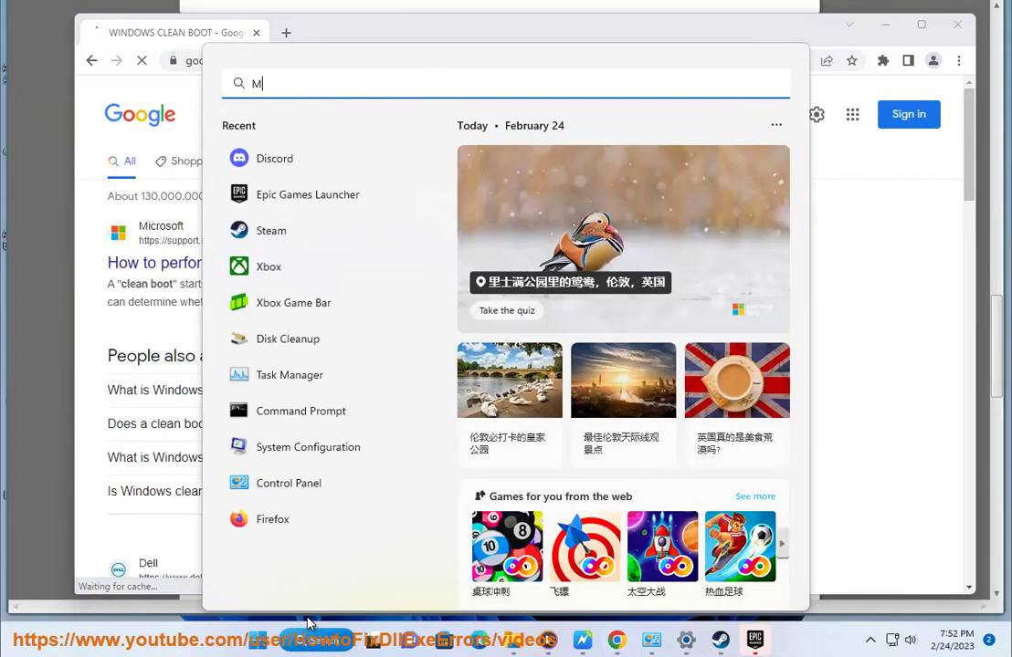
pyautogui.click(315, 224)
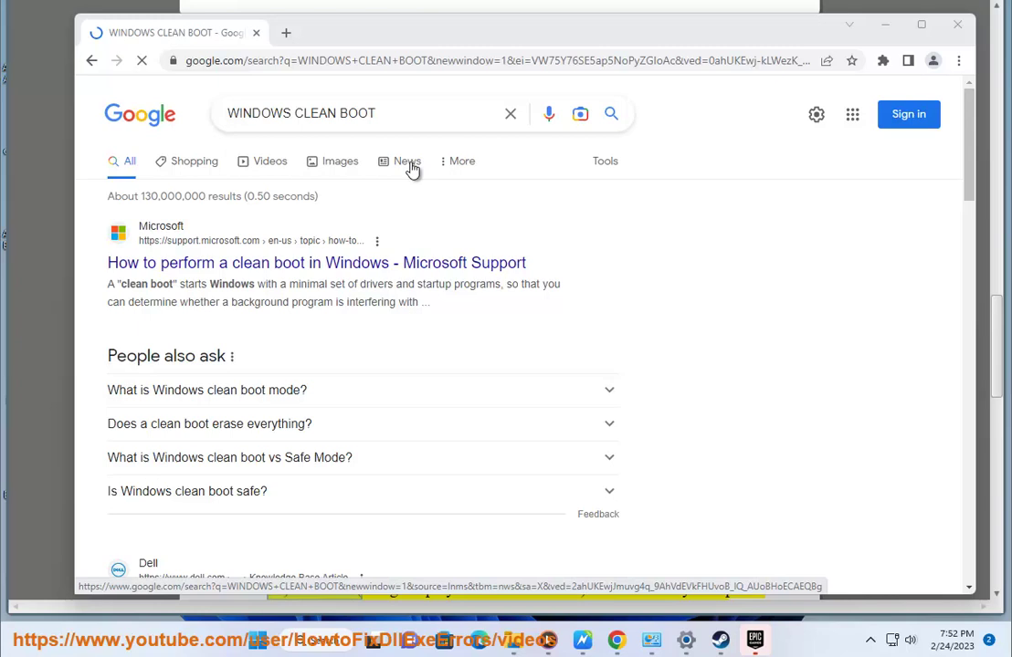
pyautogui.click(381, 163)
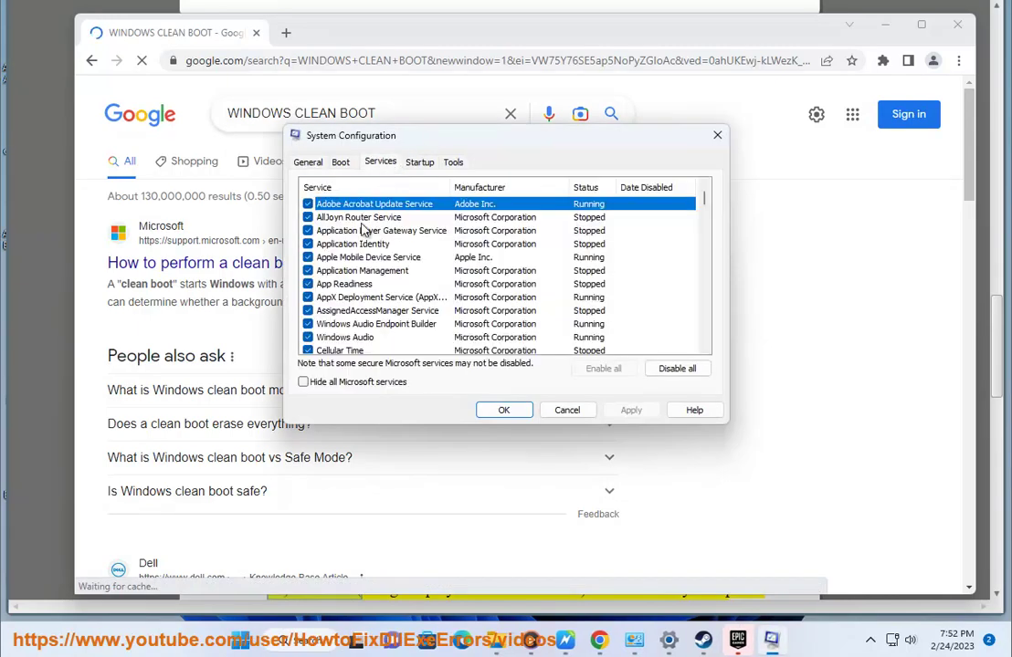
pyautogui.click(334, 384)
pyautogui.click(674, 368)
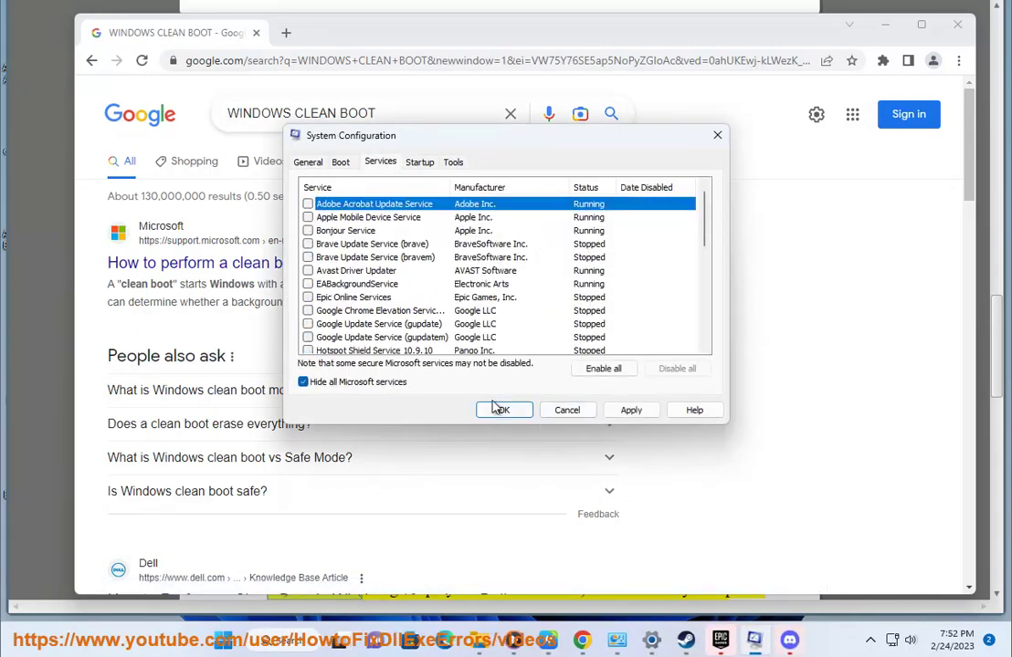
# Step: Inspect the enabled startup apps in Task Manager and return to the guide, leaving System Configuration without applying changes
pyautogui.click(419, 163)
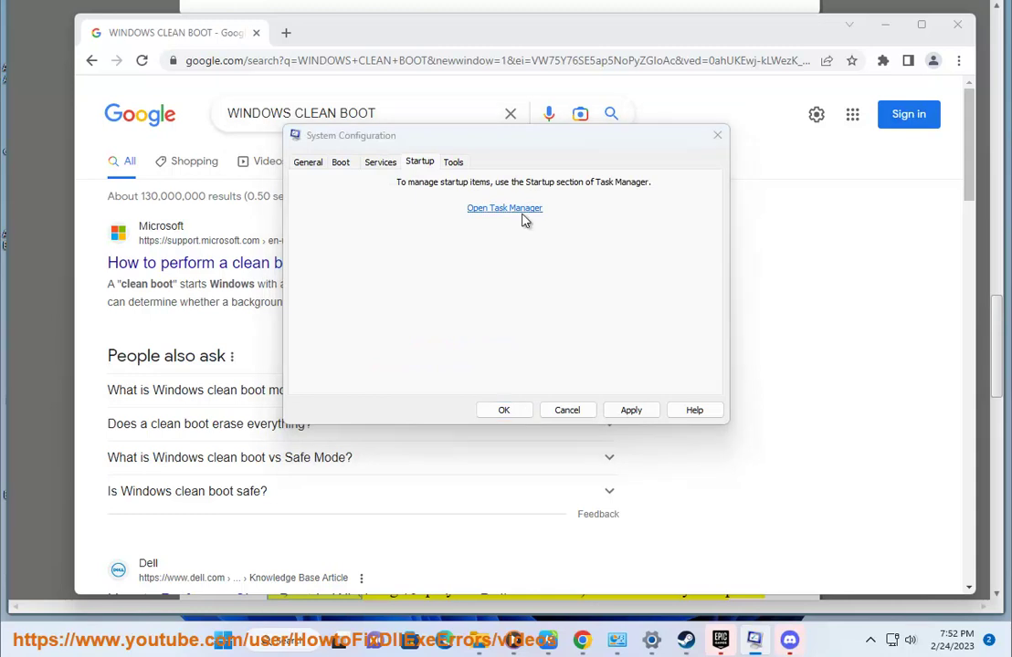
pyautogui.click(520, 210)
pyautogui.click(673, 152)
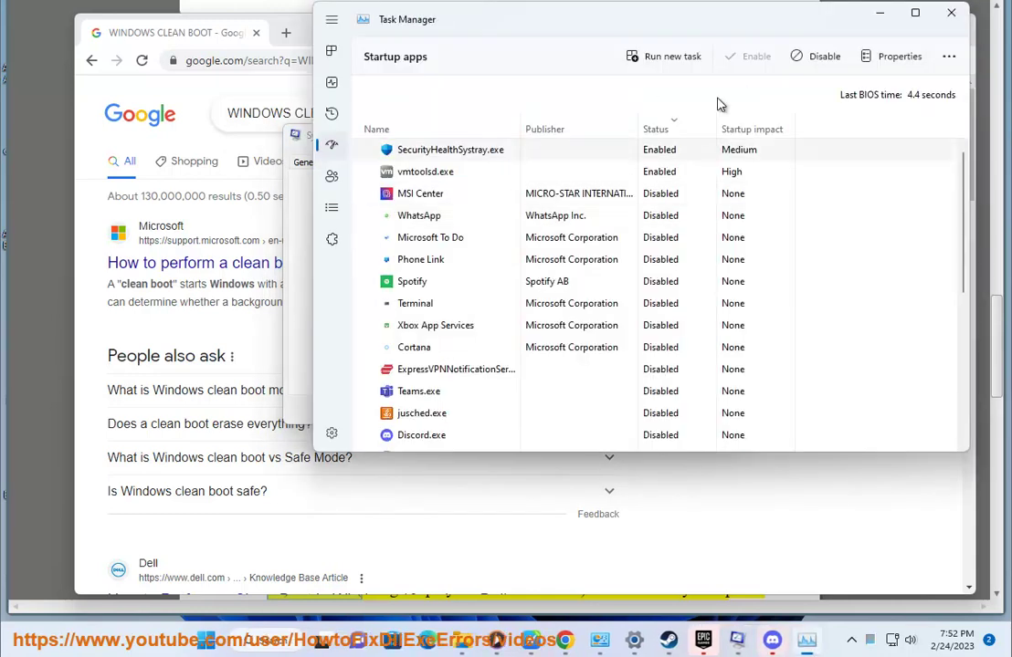
pyautogui.click(702, 172)
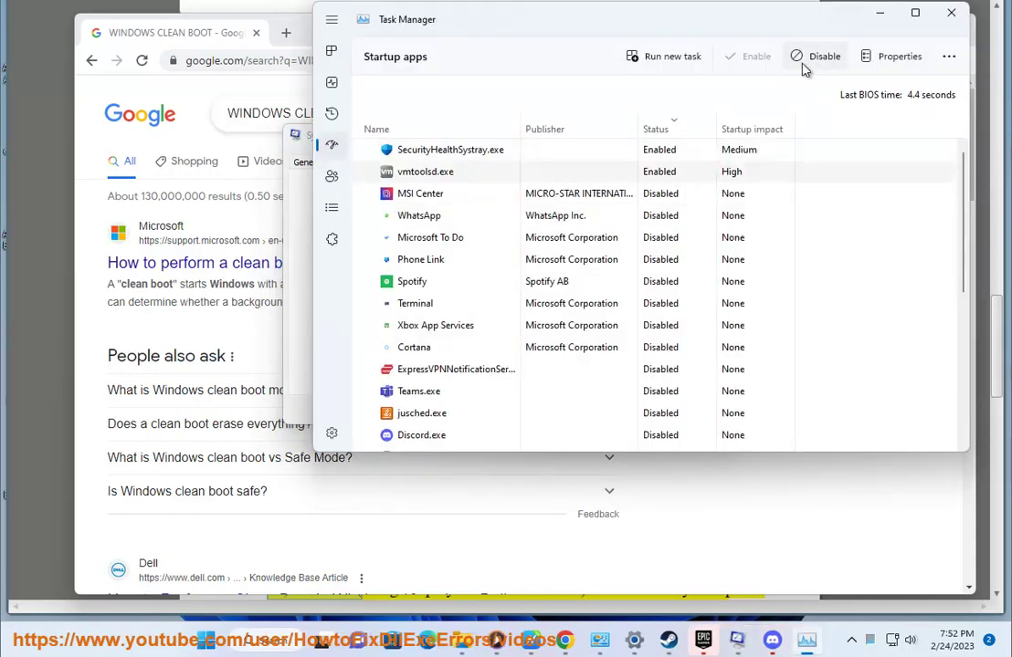
pyautogui.click(951, 12)
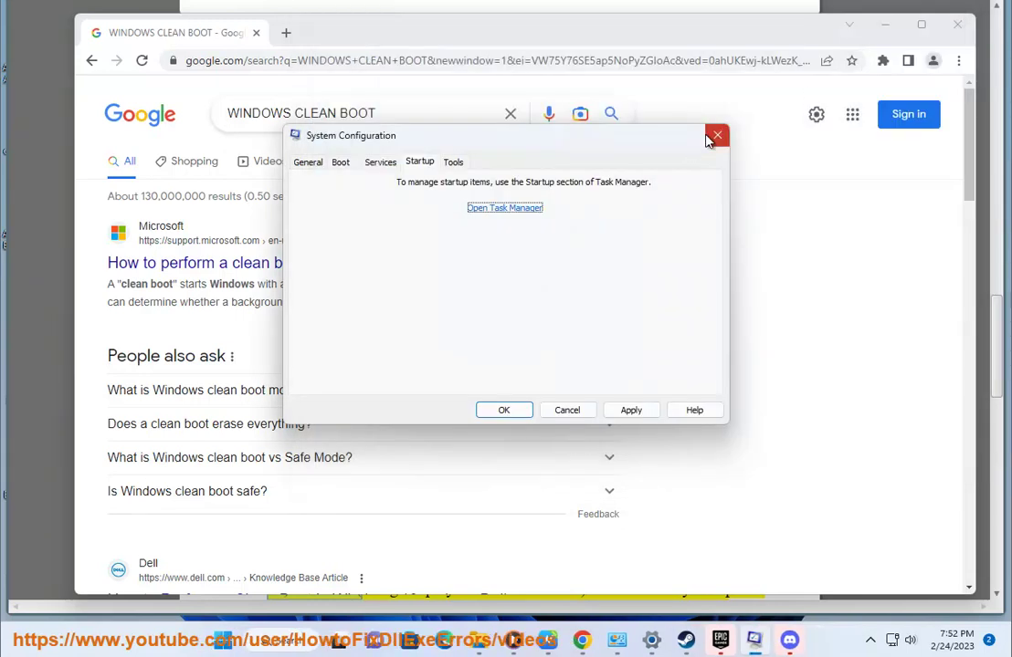
pyautogui.click(708, 137)
pyautogui.click(883, 25)
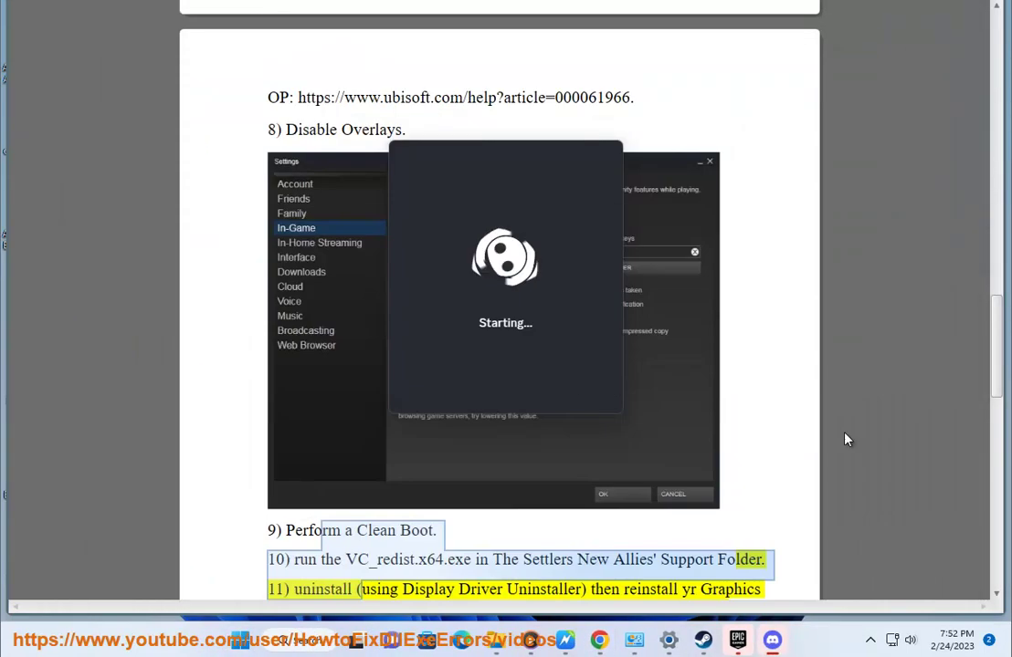
# Step: Launch Avast Driver Updater for the graphics driver reinstall in fix 11 and close it
pyautogui.doubleClick(651, 562)
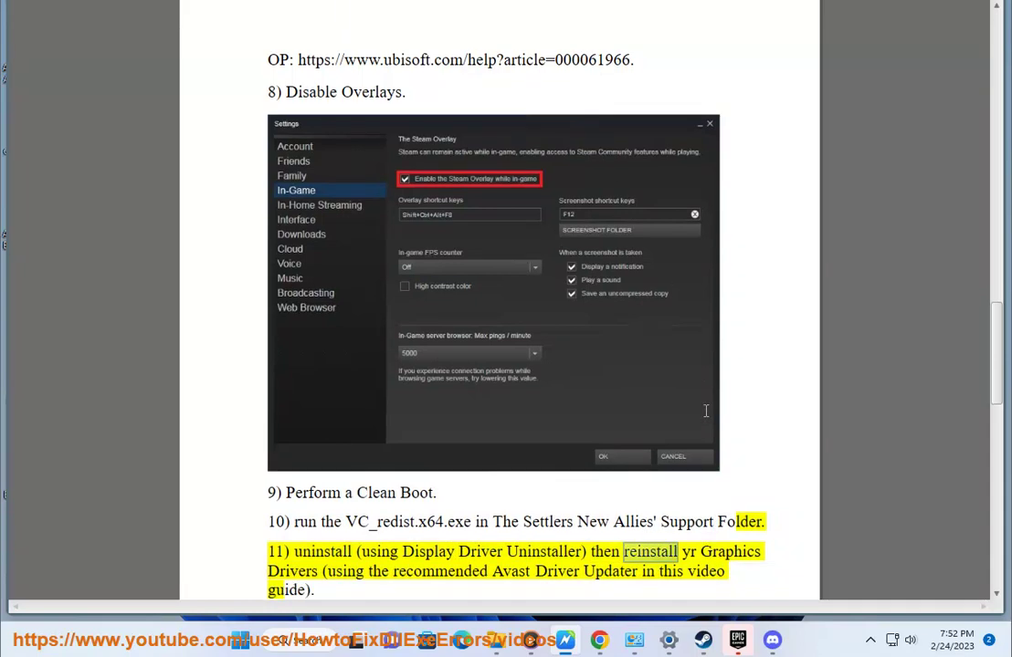
pyautogui.click(302, 640)
pyautogui.write('AV')
pyautogui.click(294, 207)
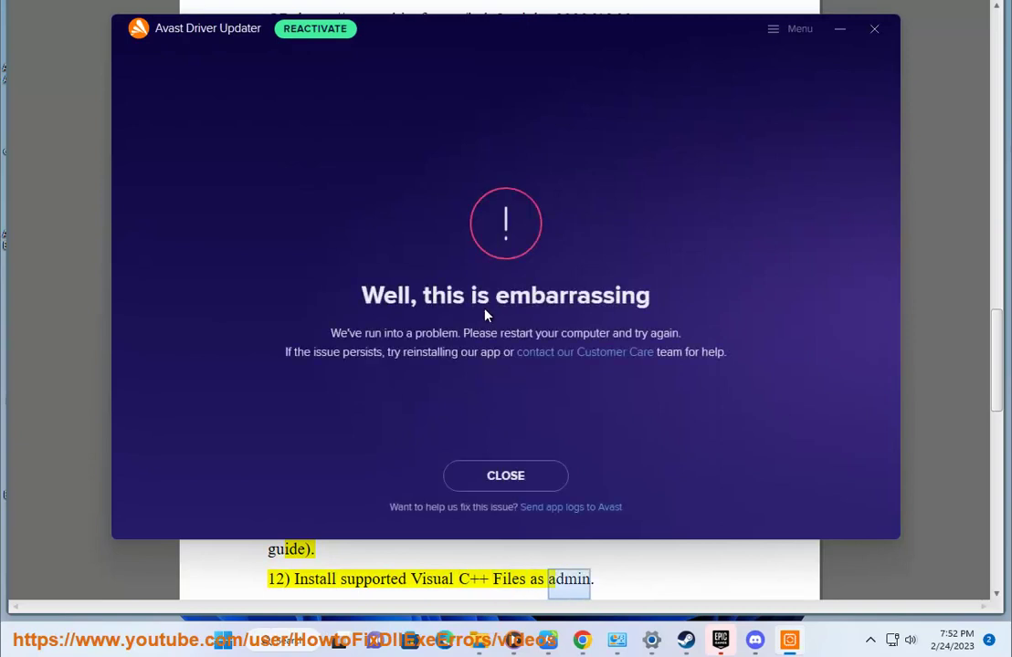
pyautogui.click(526, 476)
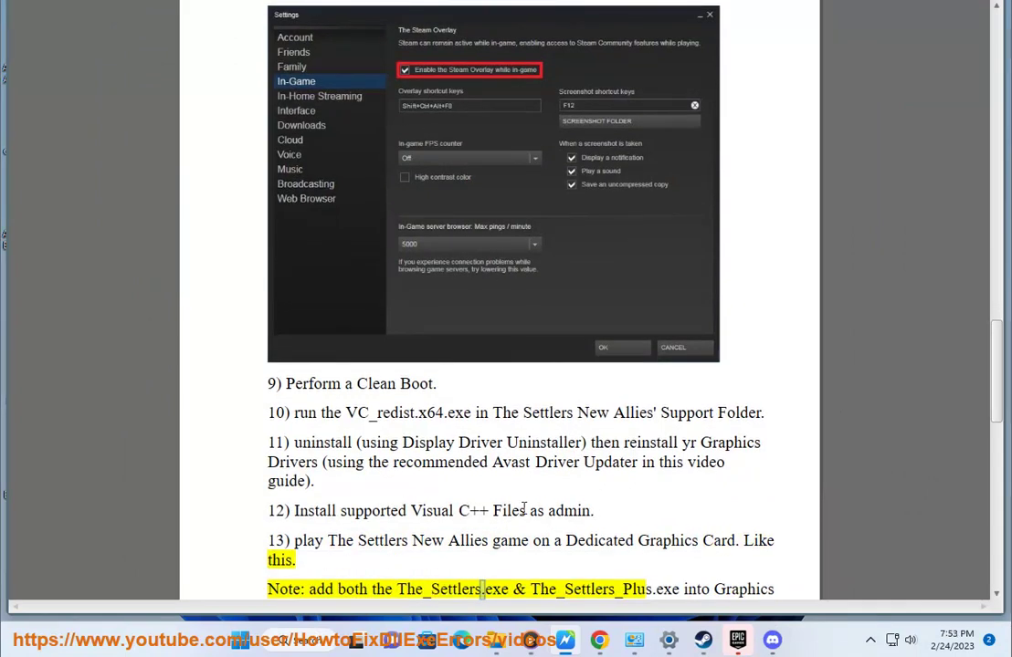
# Step: Copy "Visual C++ Files" from fix 12, search Google for "visual c++ files download", and return to the guide
pyautogui.moveTo(527, 510); pyautogui.dragTo(411, 510)
pyautogui.hotkey('ctrl', 'c')
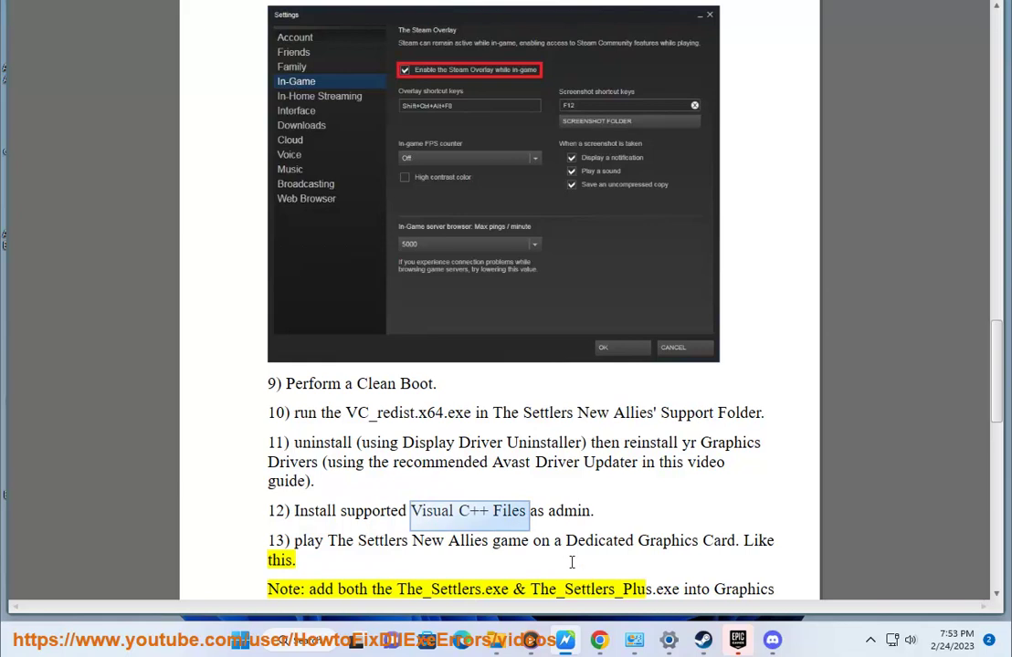
pyautogui.click(599, 640)
pyautogui.tripleClick(274, 113)
pyautogui.hotkey('ctrl', 'v')
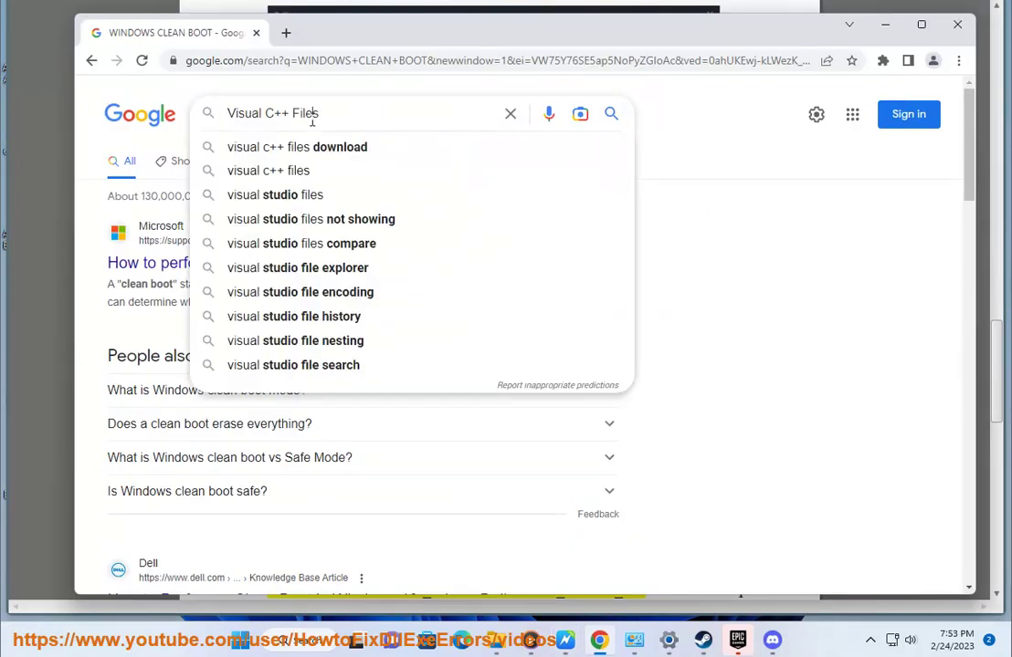
pyautogui.click(338, 147)
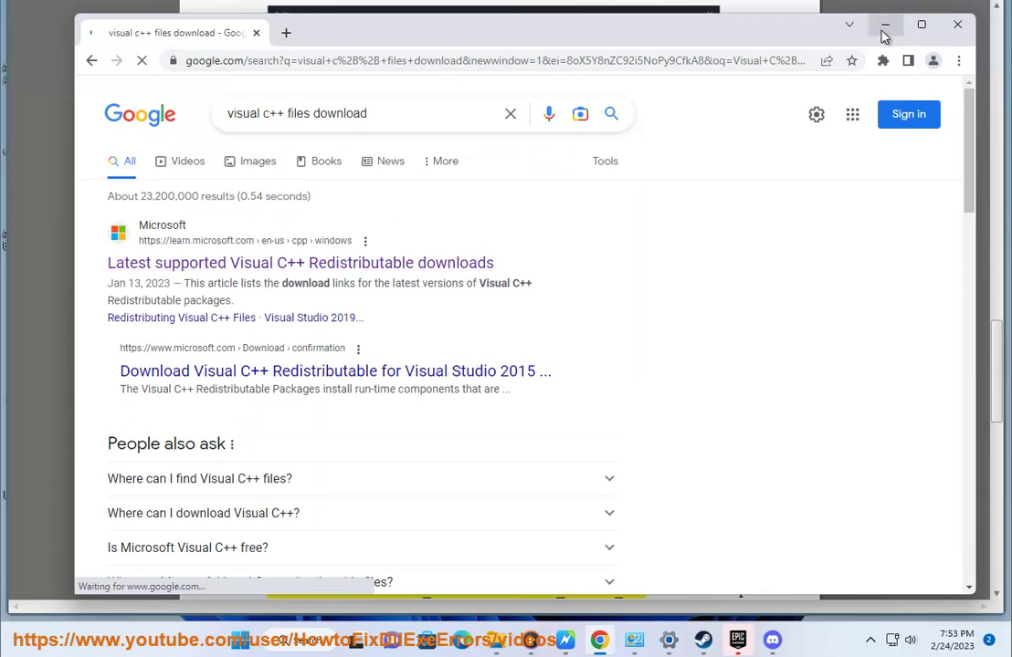
pyautogui.click(884, 37)
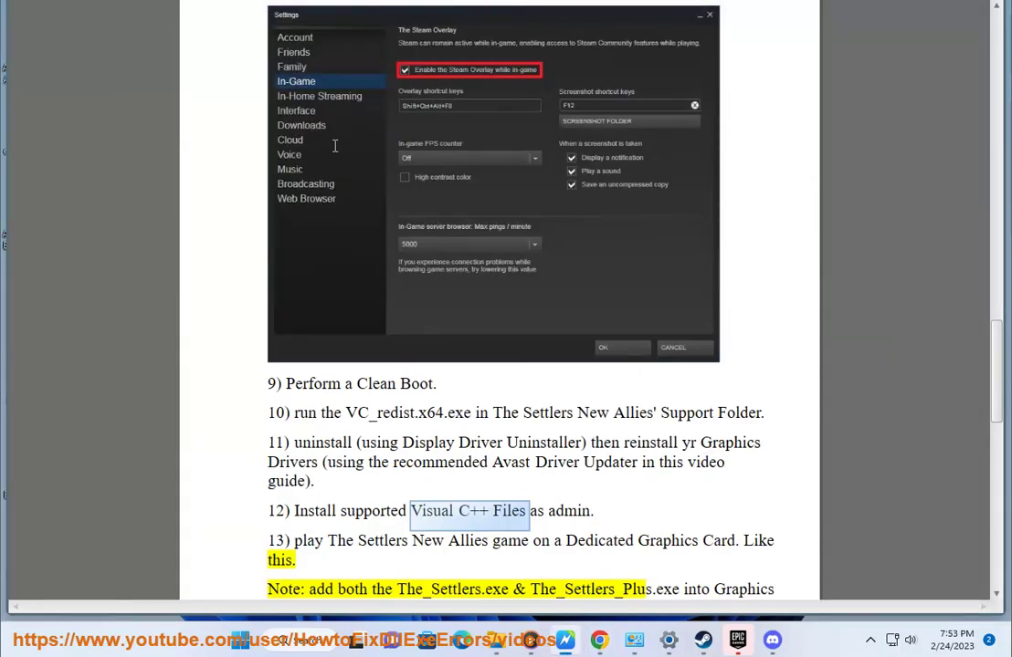
# Step: Go to the Graphics page of the Windows display settings and browse for a desktop app without adding one
pyautogui.click(525, 541)
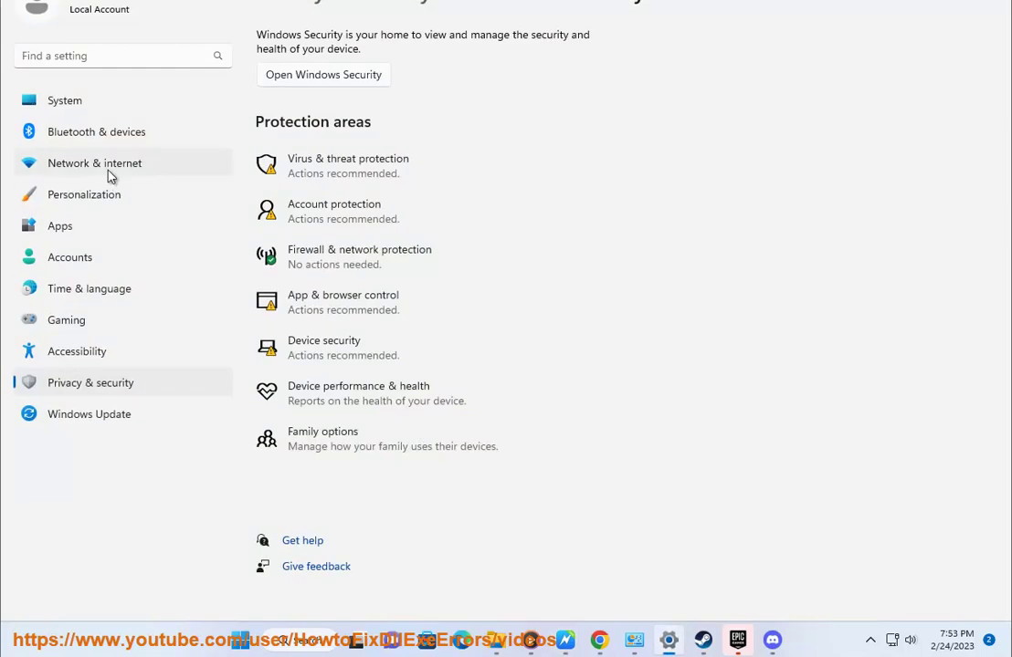
pyautogui.click(96, 102)
pyautogui.click(409, 149)
pyautogui.scroll(-1, 429, 383)
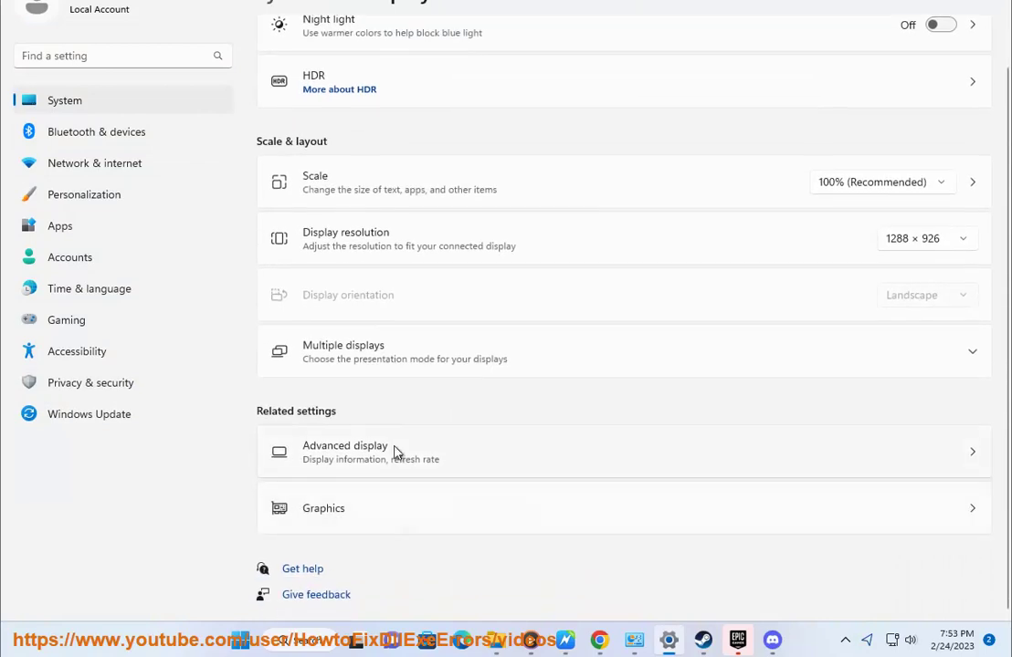
pyautogui.click(420, 508)
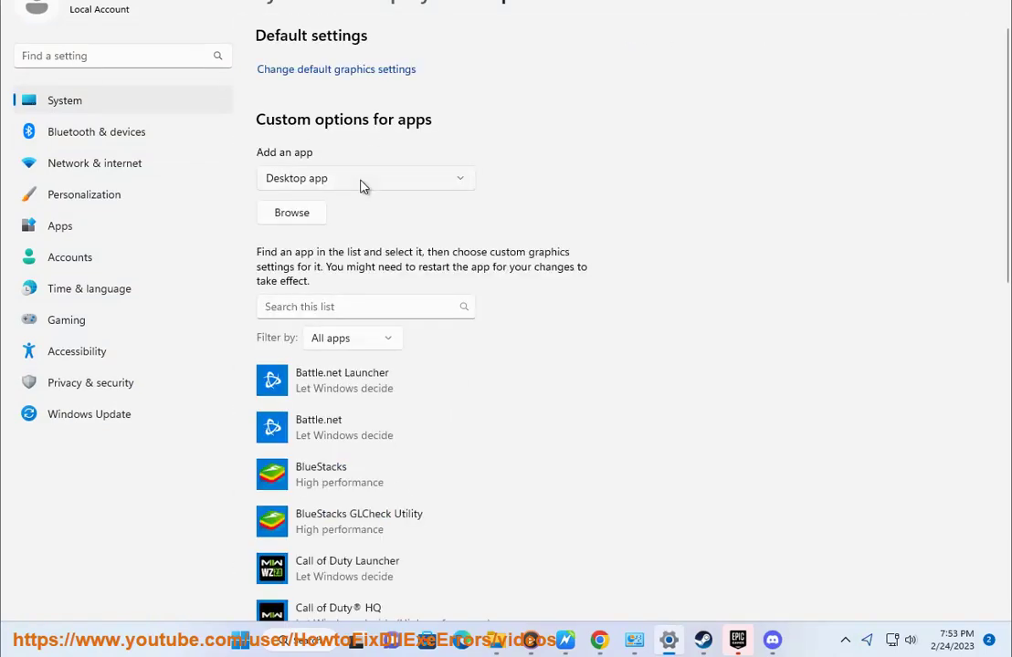
pyautogui.click(301, 214)
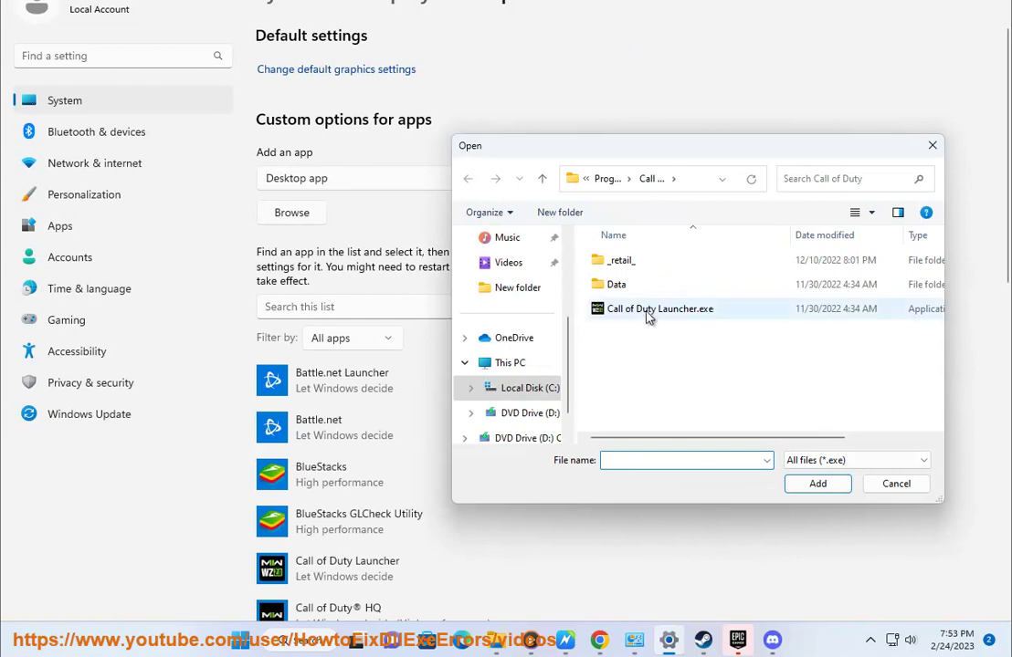
pyautogui.click(896, 483)
# Step: Try the High performance graphics preference for Battle.net Launcher and cancel without saving
pyautogui.click(351, 384)
pyautogui.click(498, 452)
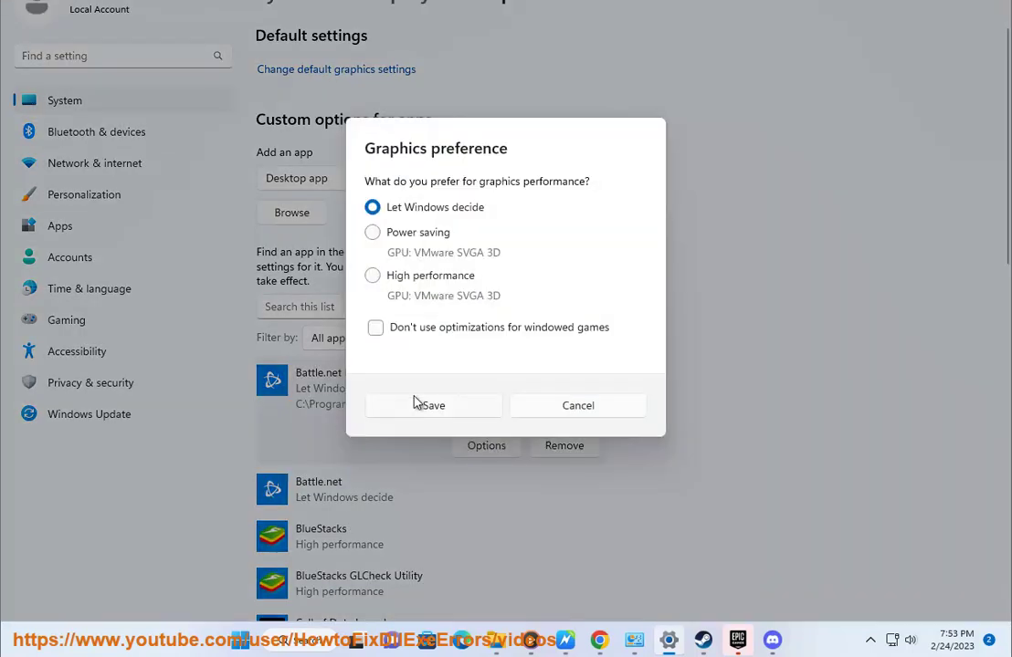
pyautogui.click(395, 278)
pyautogui.click(637, 412)
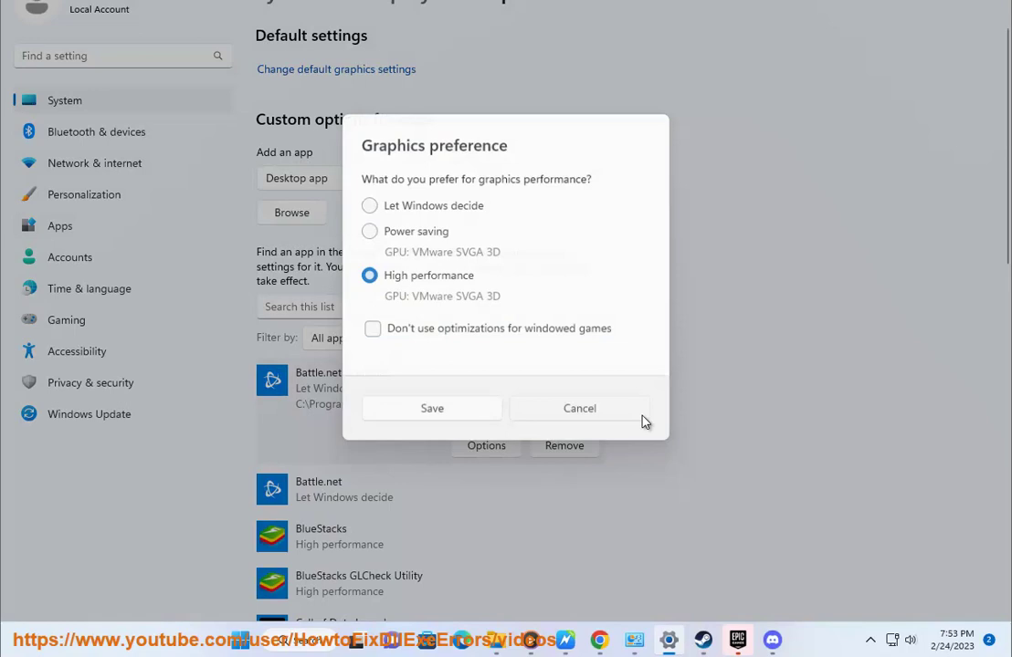
# Step: Switch back to the guide and copy "The Settlers New Allies'" from fix 10
pyautogui.hotkey('alt', 'Tab')
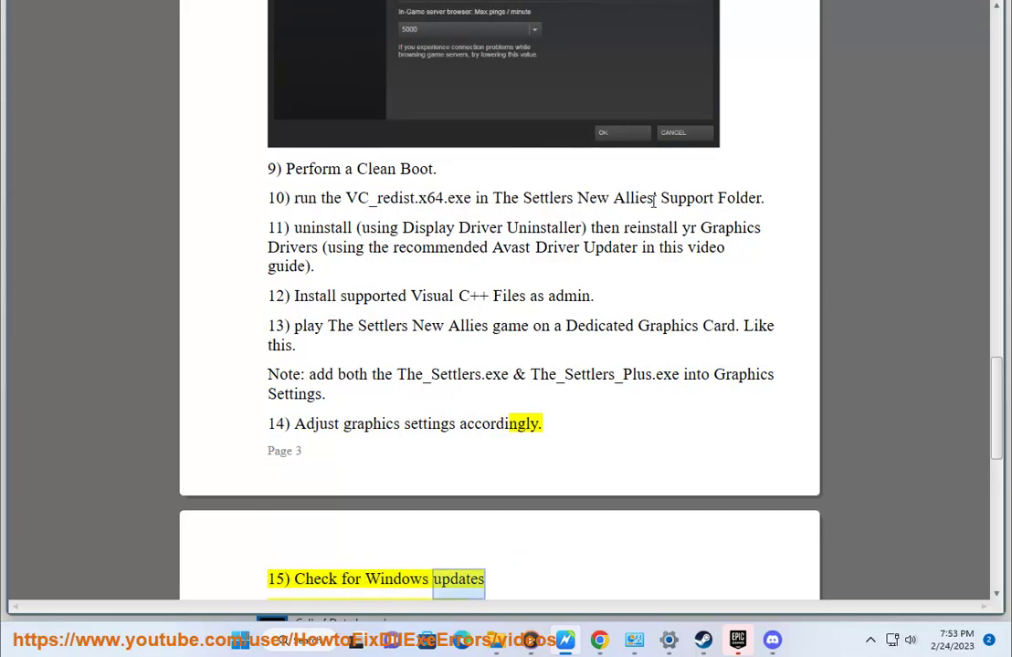
pyautogui.moveTo(657, 198); pyautogui.dragTo(493, 198)
pyautogui.hotkey('ctrl', 'c')
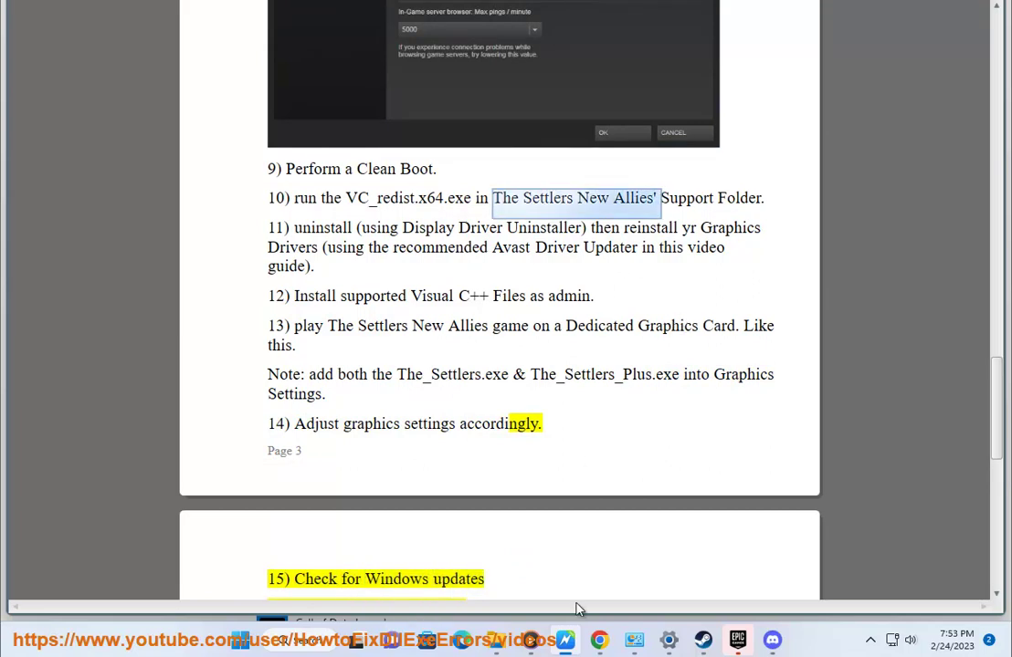
# Step: Search Google in Chrome for "BEST The Settlers New Allies SETTINGS" using the copied game name, and look through the results
pyautogui.click(599, 639)
pyautogui.press('/')
pyautogui.write('B')
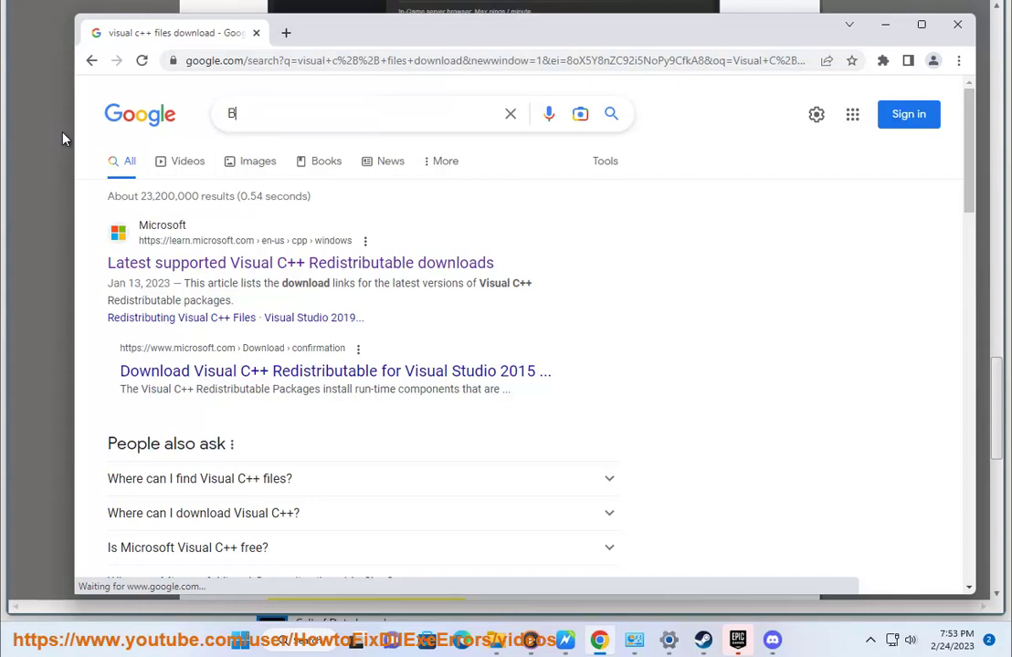
pyautogui.write('EST')
pyautogui.hotkey('ctrl', 'v')
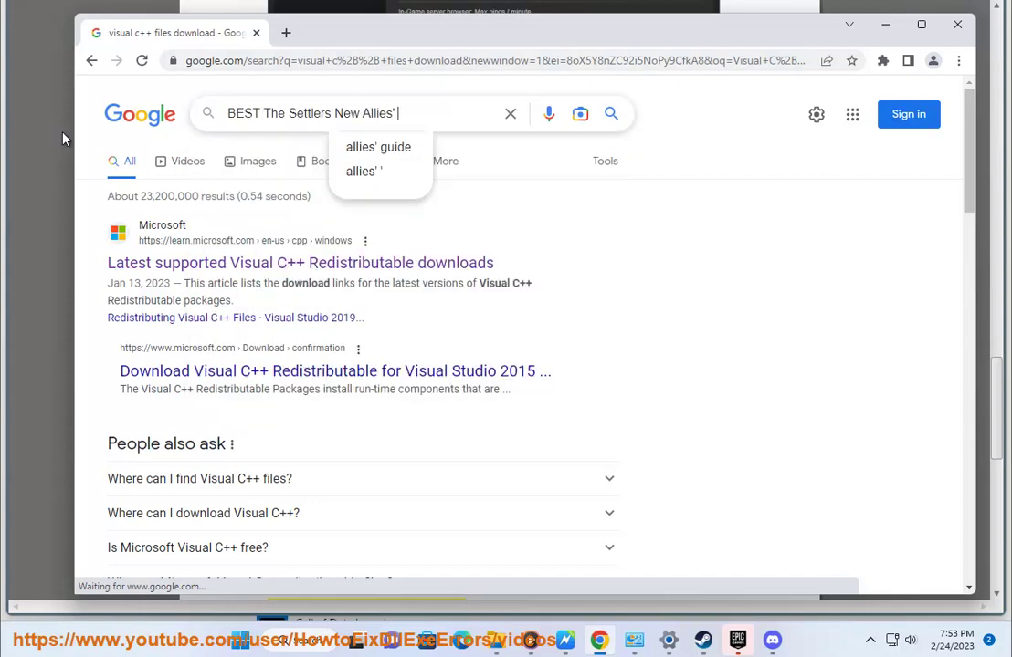
pyautogui.press('BackSpace')
pyautogui.write('SE')
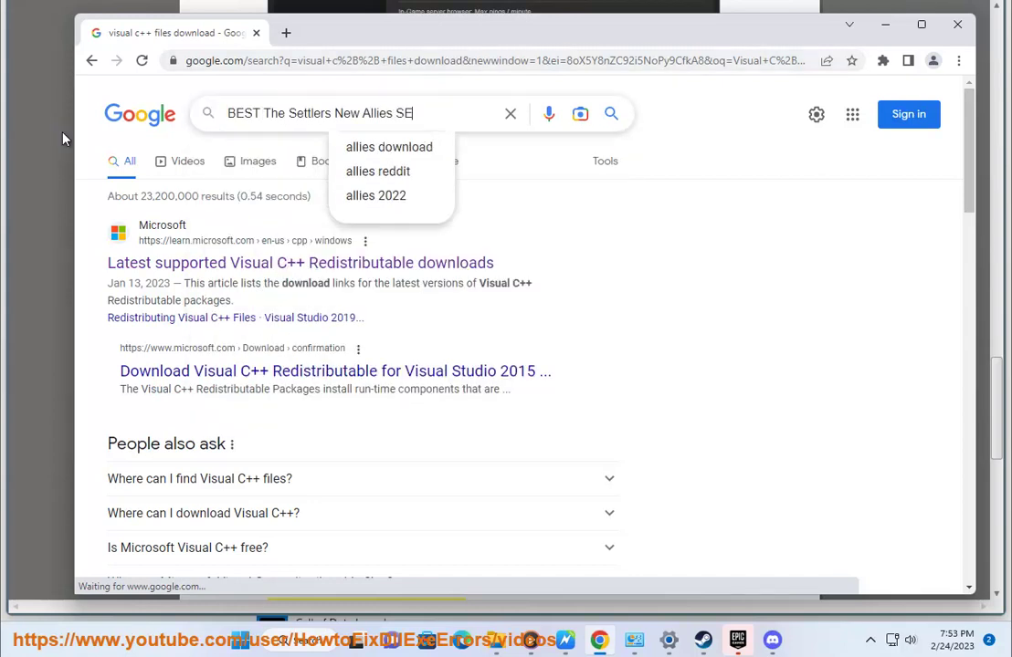
pyautogui.write('TTINGS')
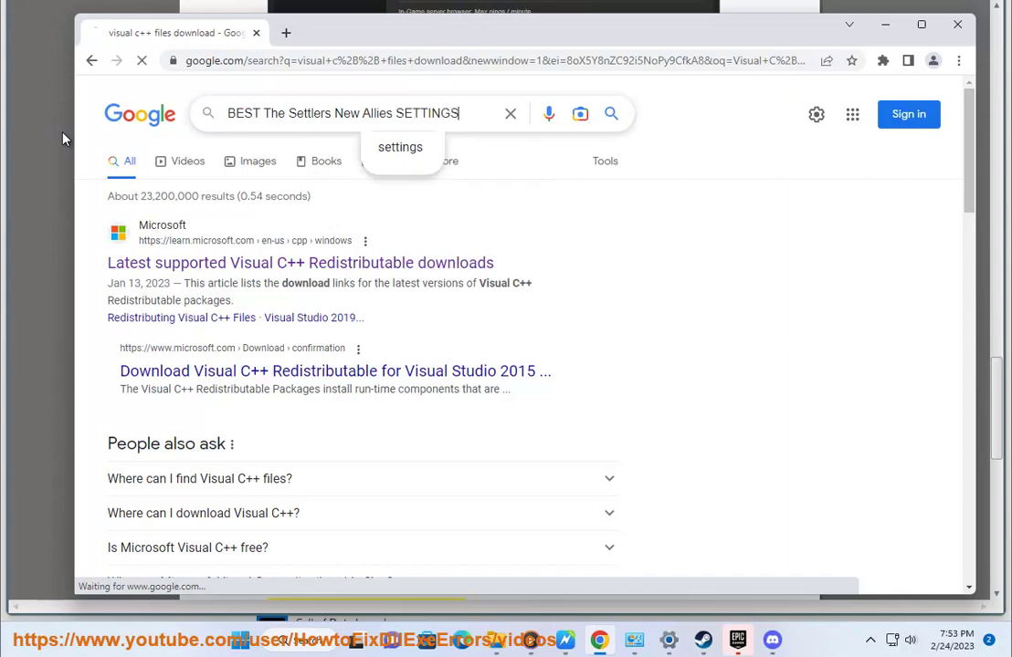
pyautogui.press('Return')
pyautogui.scroll(-6, 285, 311)
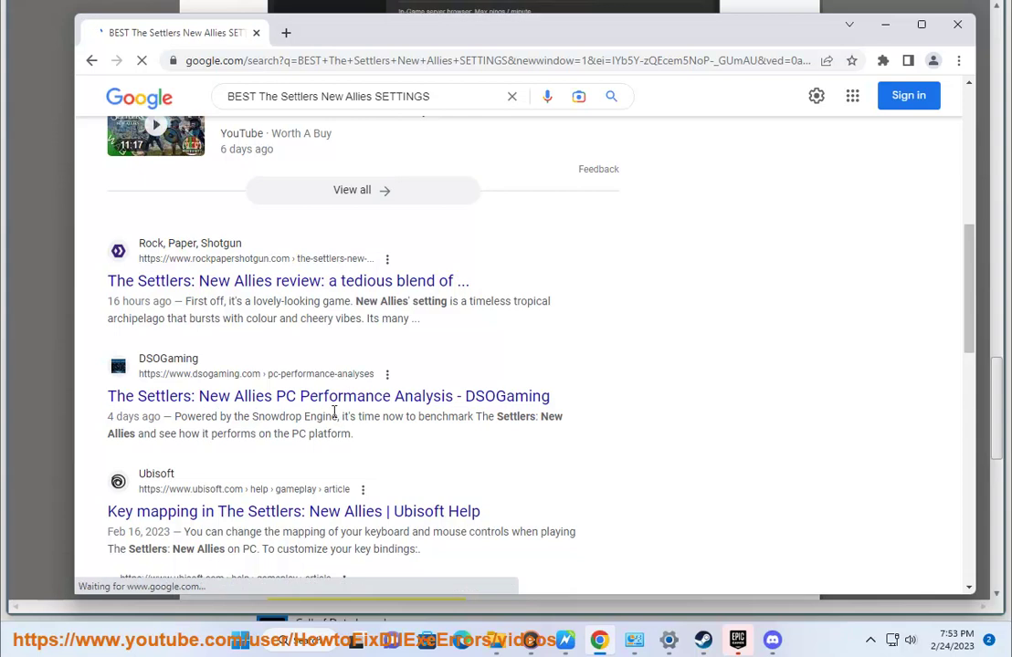
pyautogui.scroll(-3, 410, 420)
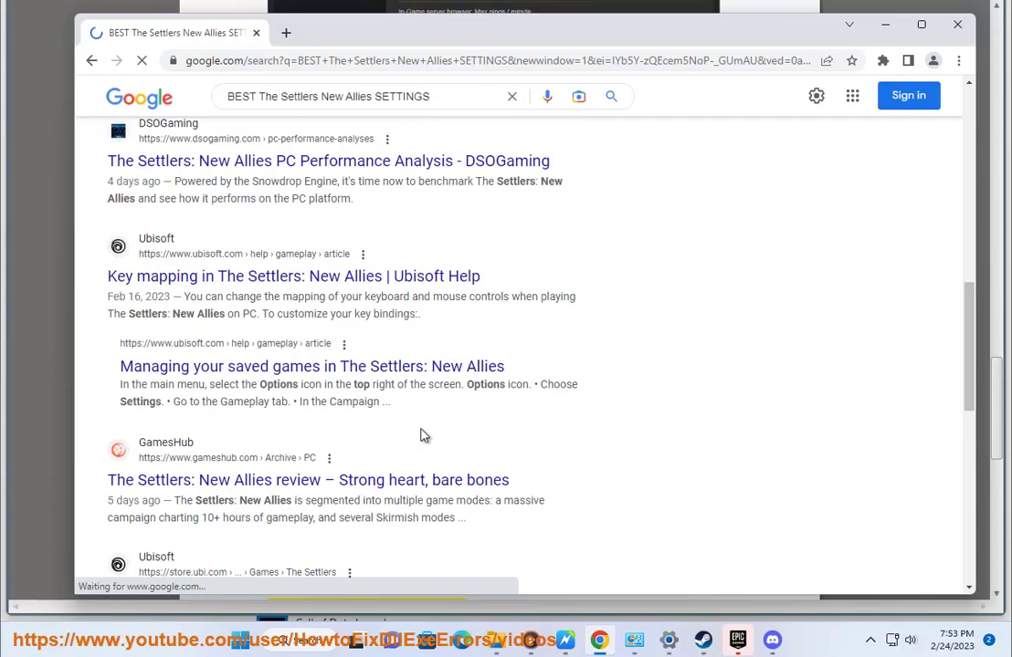
# Step: Refine the Google search to "BEST The Settlers New Allies GRAPHICS SETTINGS" and look through the results
pyautogui.click(378, 99)
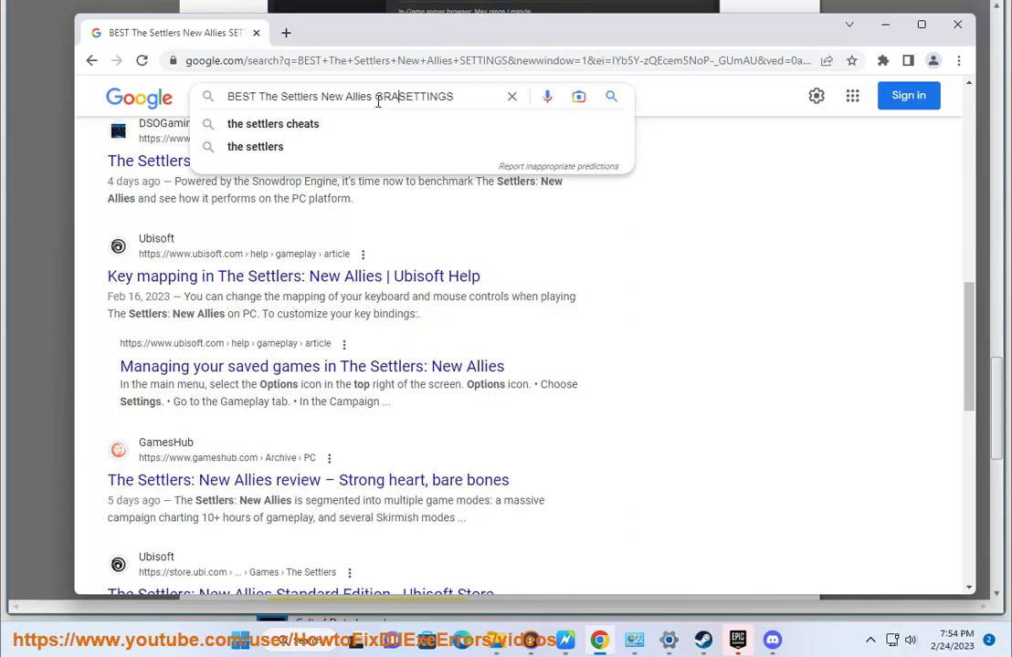
pyautogui.write('GRAPHIC ')
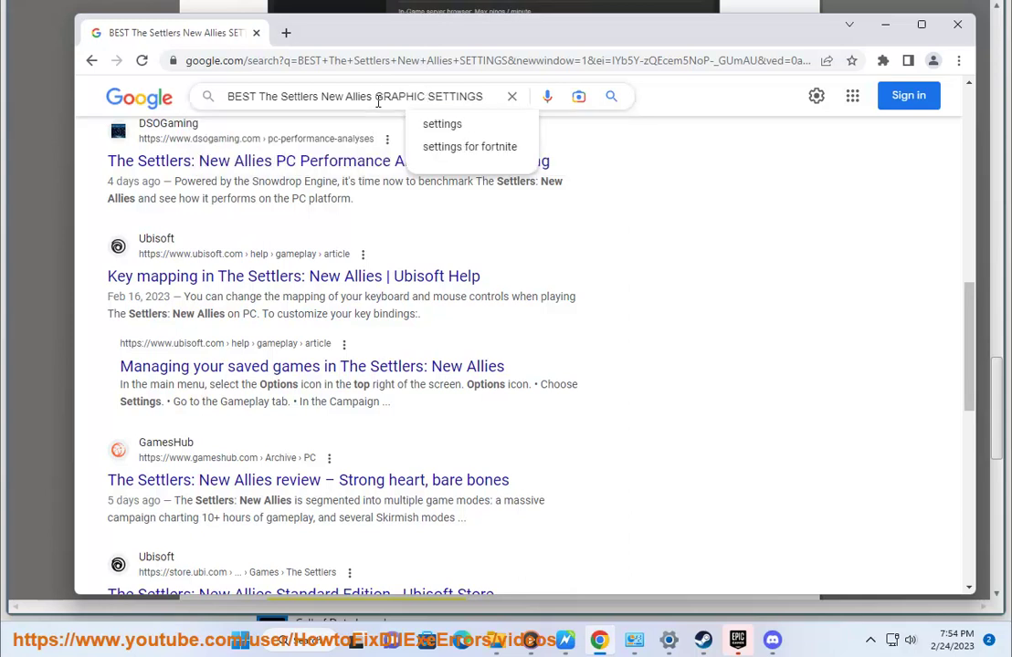
pyautogui.write('S')
pyautogui.press('Return')
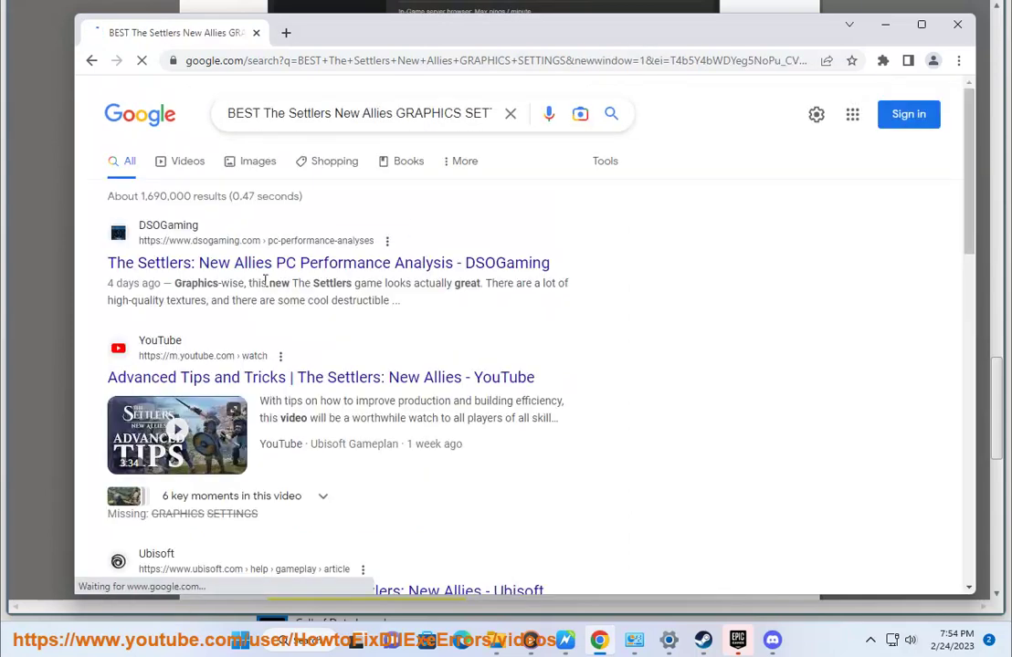
pyautogui.scroll(-3, 544, 436)
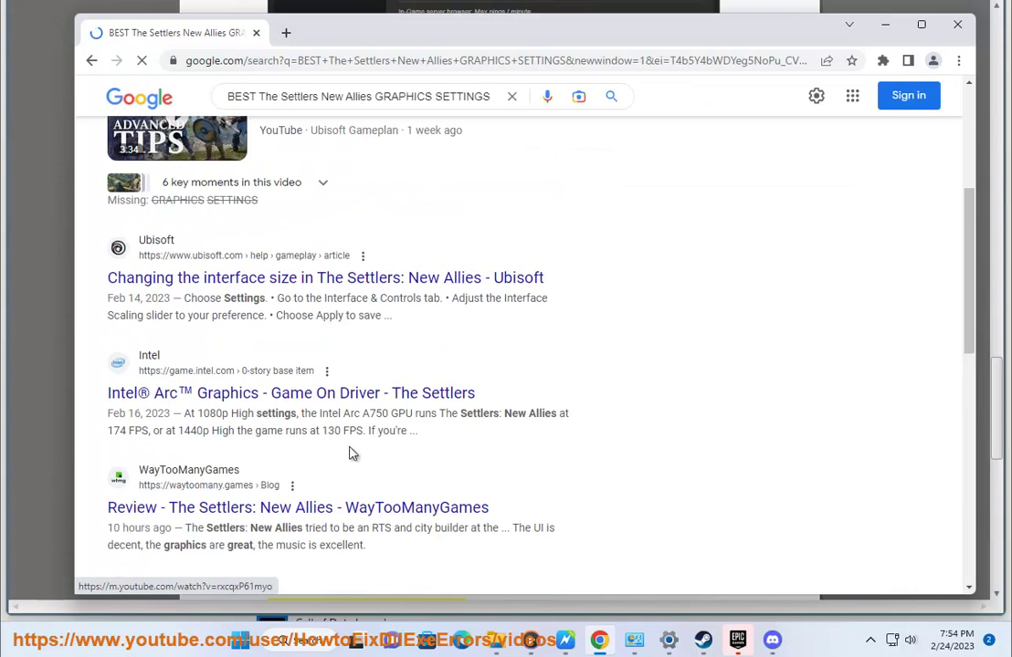
pyautogui.scroll(-3, 300, 424)
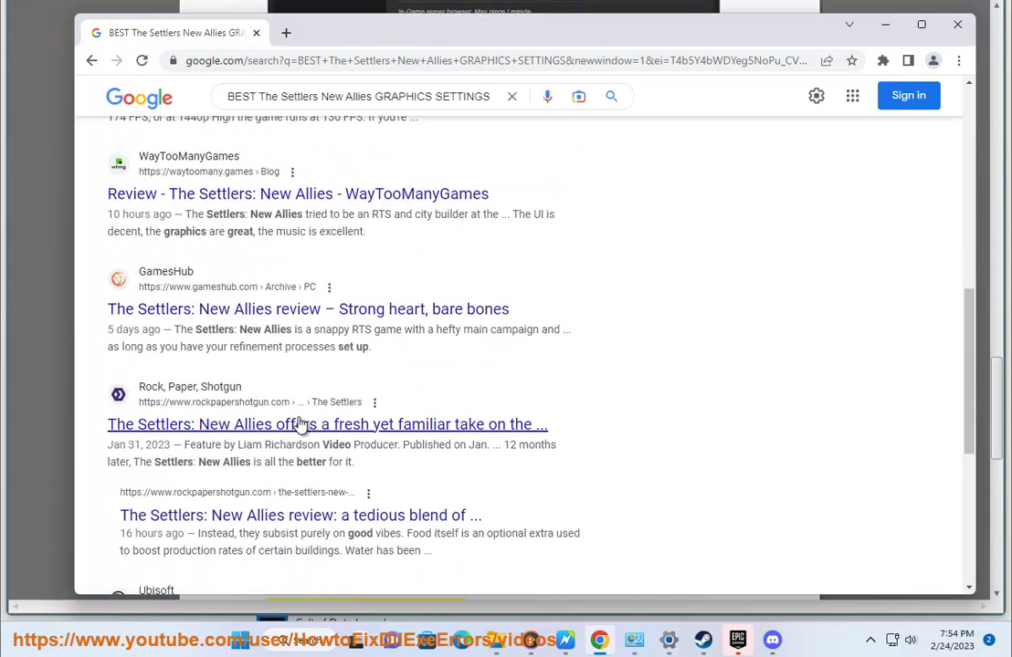
pyautogui.scroll(-2, 398, 471)
pyautogui.scroll(-3, 368, 468)
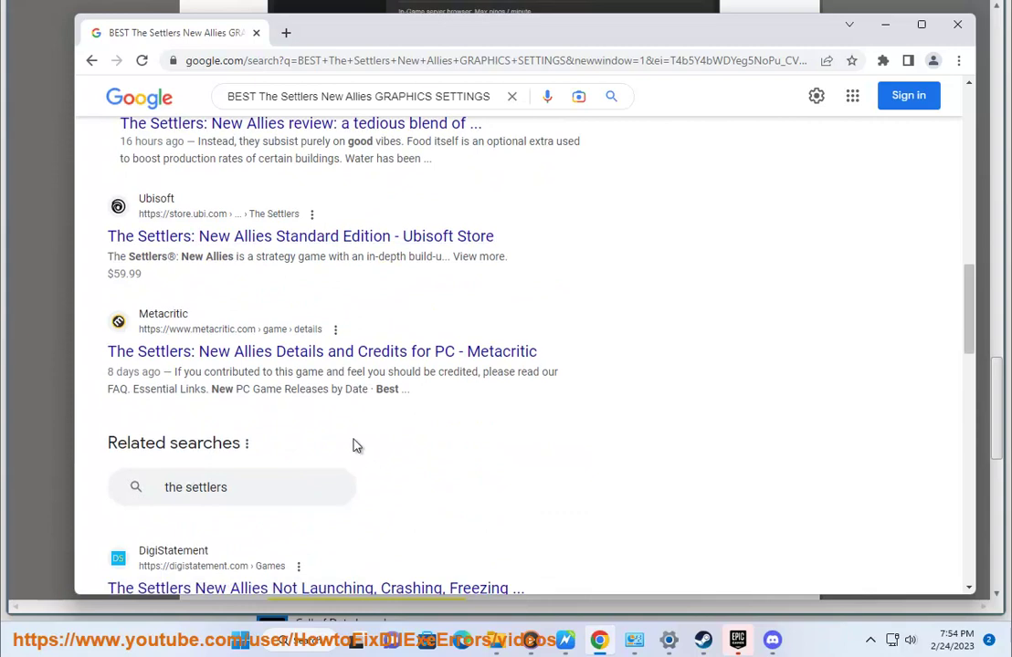
pyautogui.scroll(-3, 366, 446)
pyautogui.scroll(-3, 406, 454)
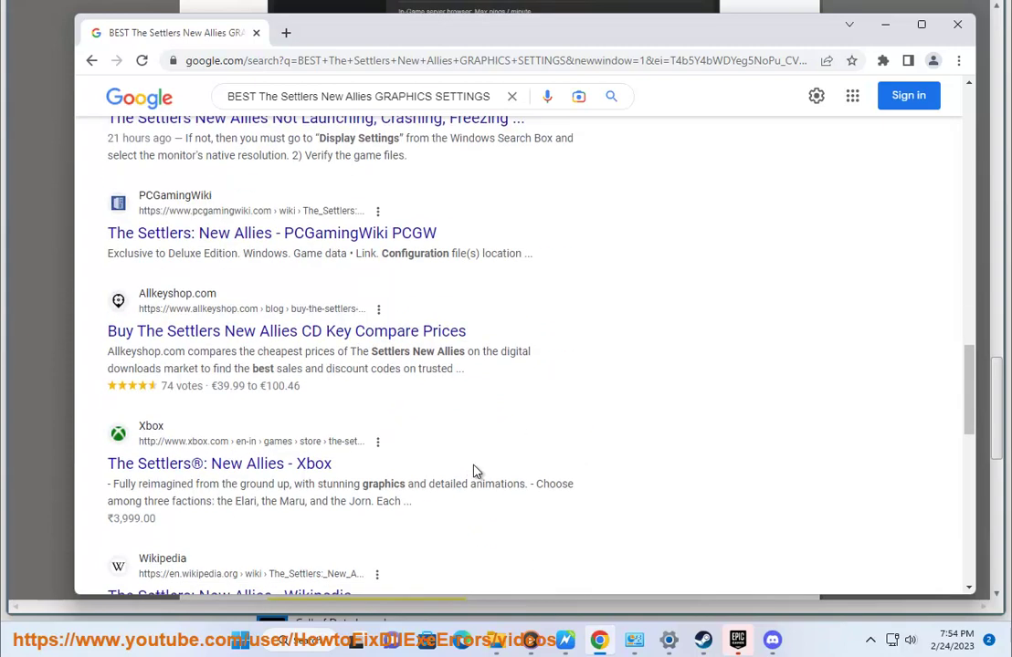
pyautogui.scroll(15, 467, 447)
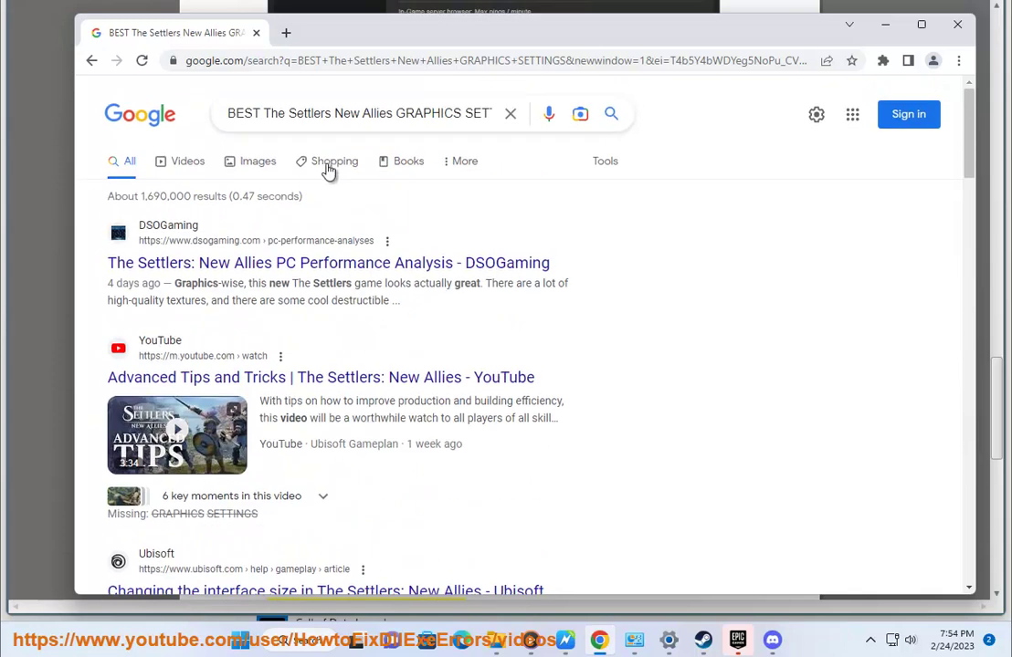
# Step: Change the Google search to "BEST The Settlers New Allies SETTINGS PC" and return to the guide
pyautogui.doubleClick(423, 114)
pyautogui.press('BackSpace')
pyautogui.click(468, 112)
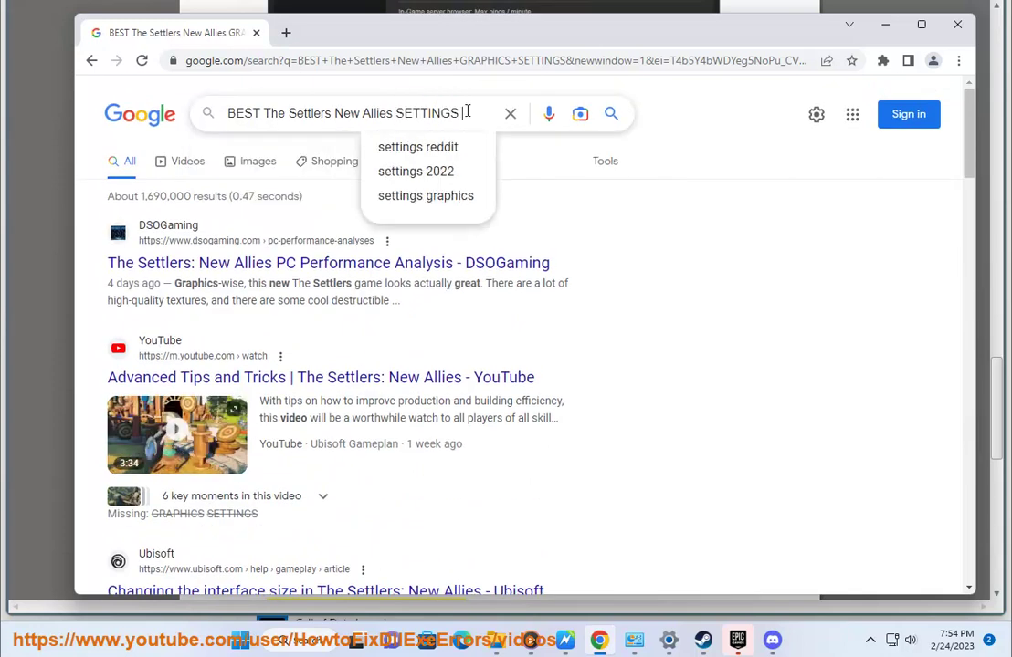
pyautogui.write('PC')
pyautogui.press('Return')
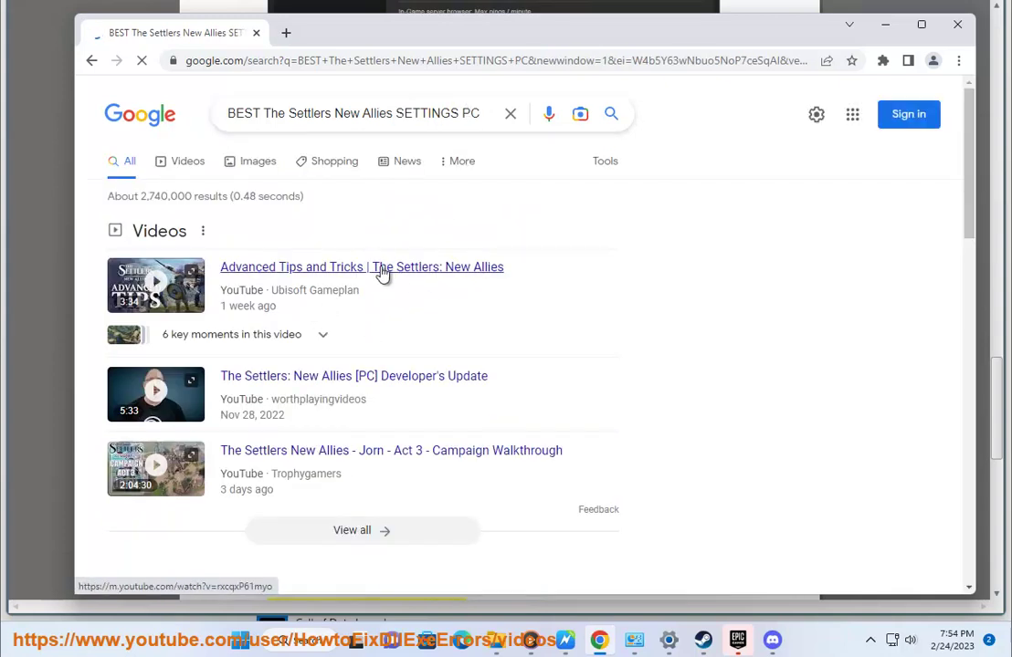
pyautogui.click(885, 25)
# Step: Highlight fixes 15 and 16 in the guide, view the Windows Update page in Settings, and return to the guide
pyautogui.scroll(-1, 426, 517)
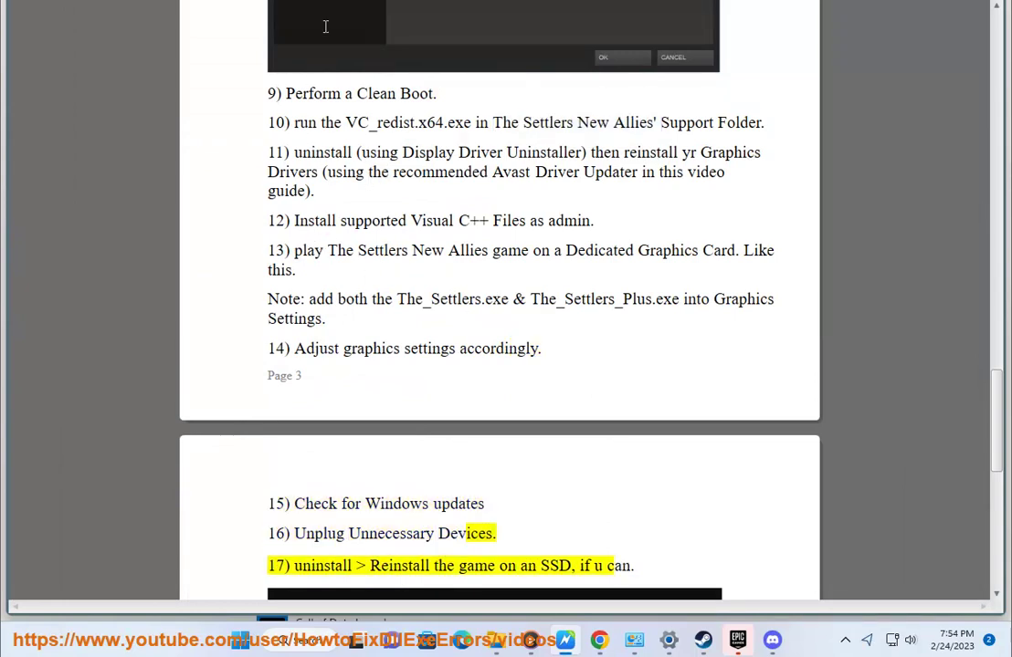
pyautogui.moveTo(370, 566); pyautogui.dragTo(322, 493)
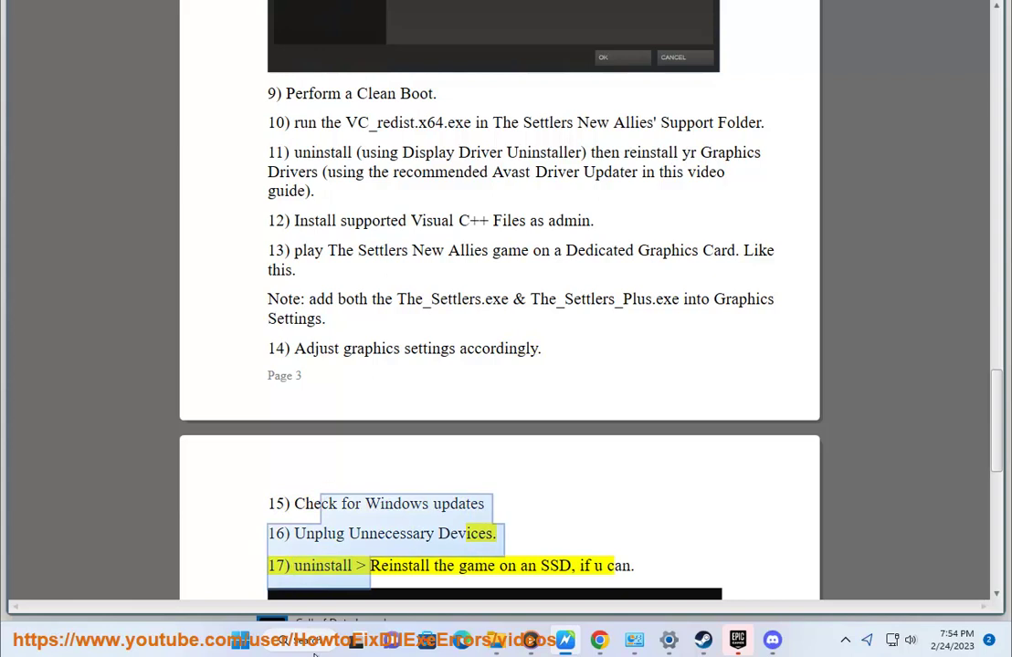
pyautogui.click(669, 640)
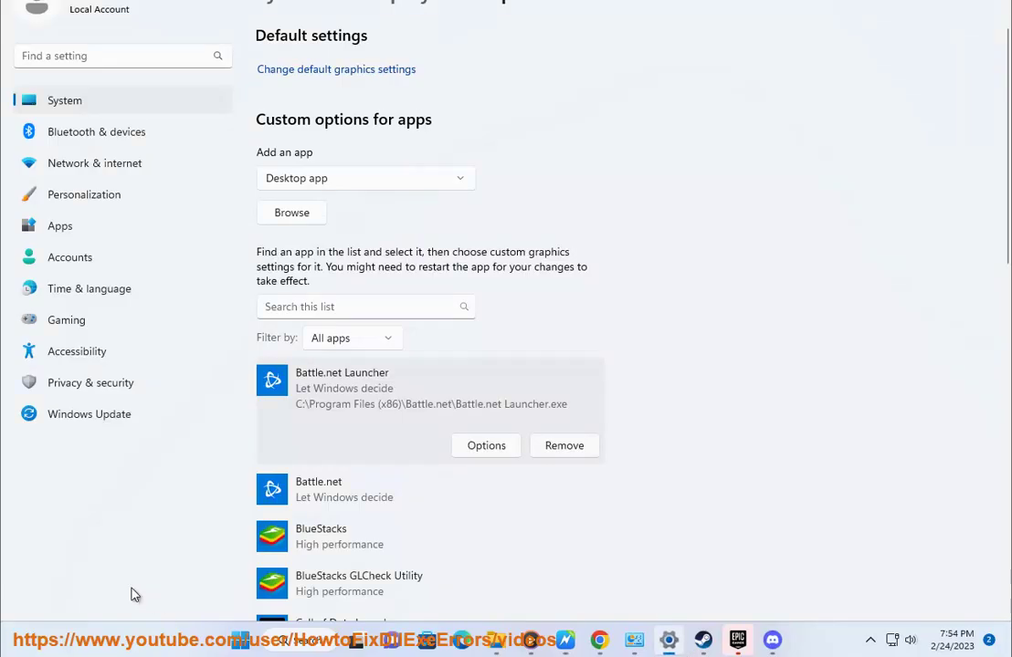
pyautogui.click(96, 422)
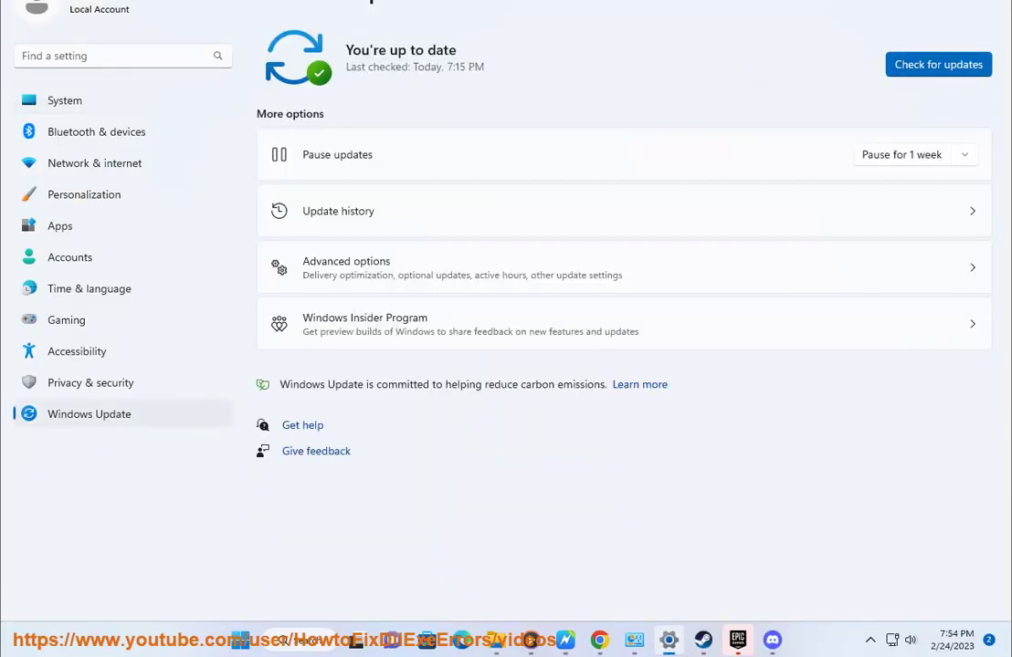
pyautogui.hotkey('alt', 'Tab')
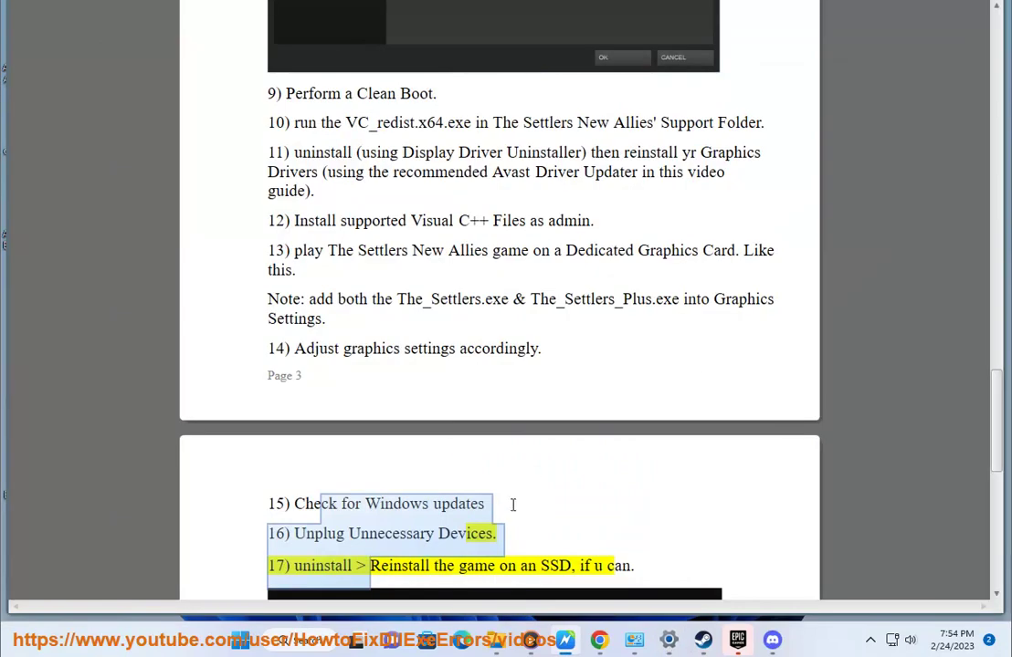
# Step: Show the list of ejectable hardware devices for fix 16 and dismiss it without ejecting any
pyautogui.click(438, 535)
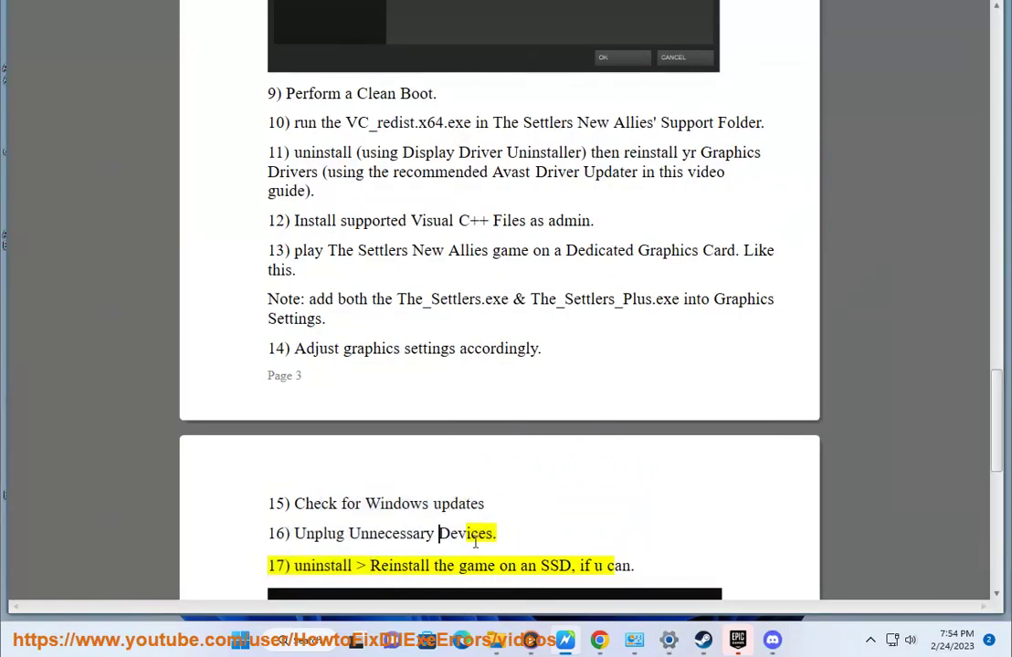
pyautogui.click(870, 640)
pyautogui.click(840, 539)
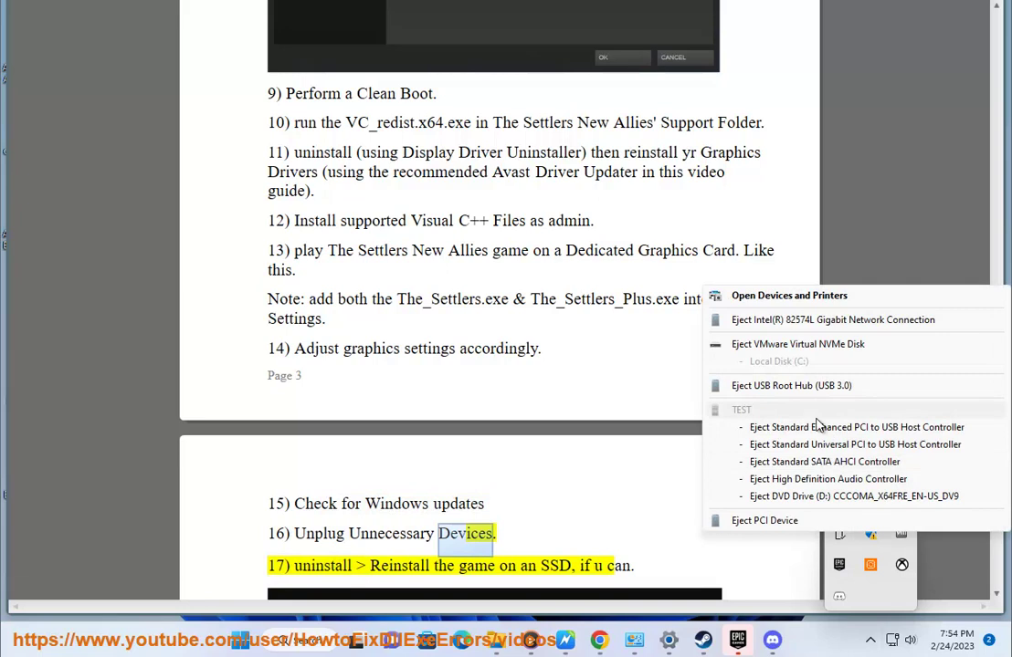
pyautogui.click(587, 487)
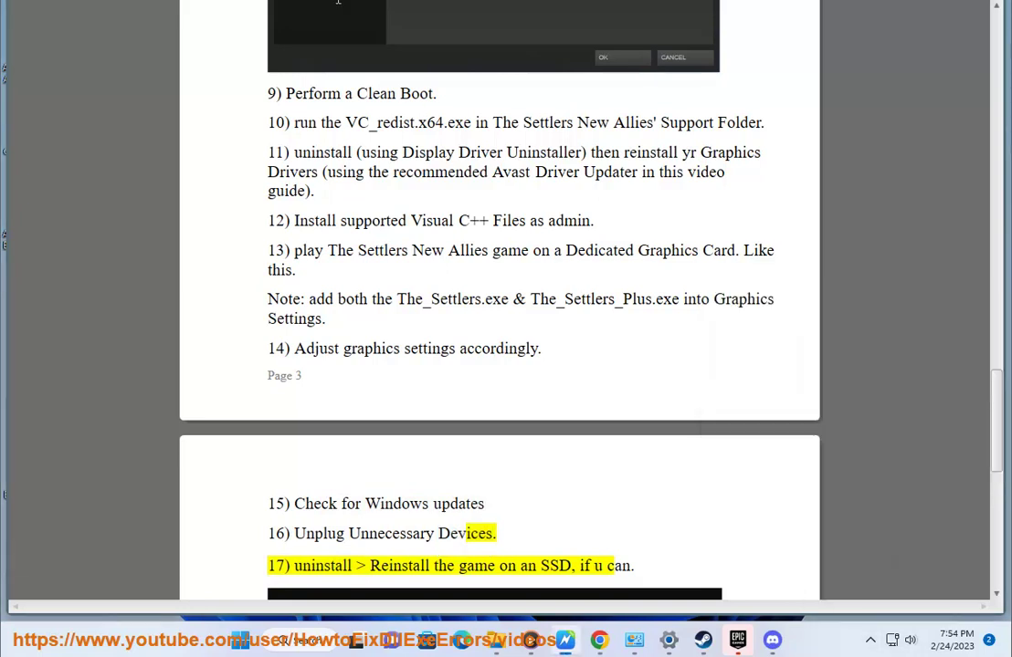
# Step: View fix 17 about reinstalling on an SSD and search Google in Chrome for "ssd vs hdd"
pyautogui.scroll(-3, 754, 464)
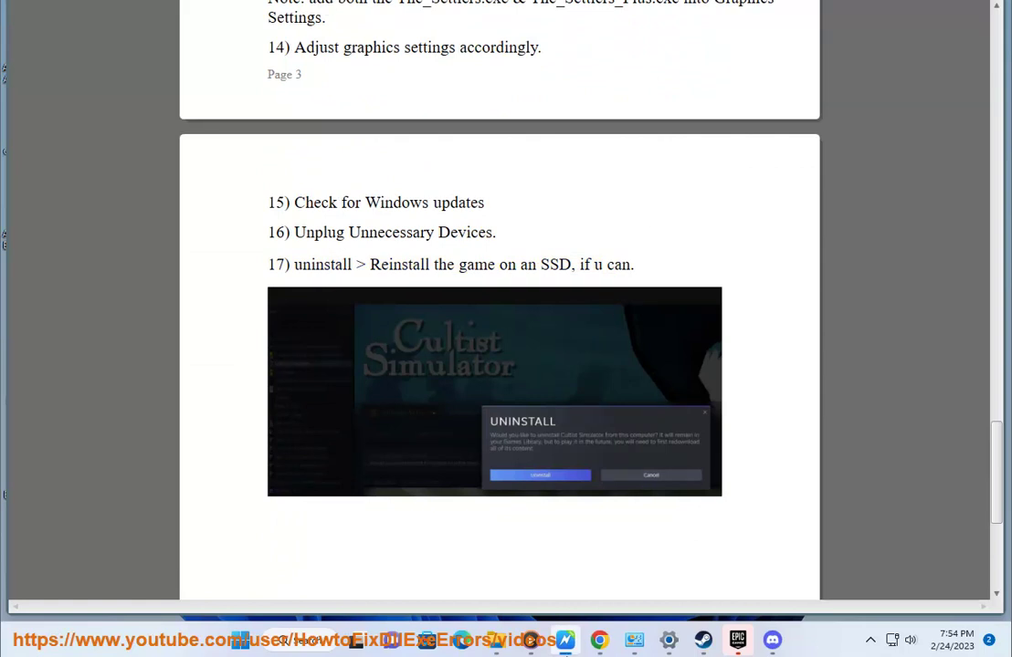
pyautogui.click(599, 640)
pyautogui.click(514, 114)
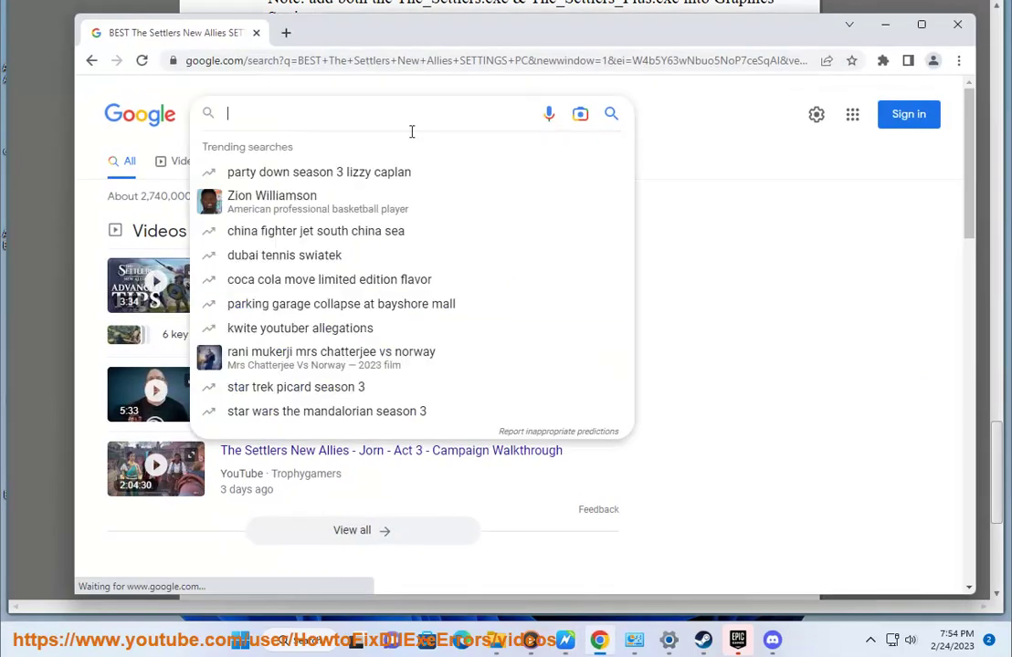
pyautogui.write('SDD V')
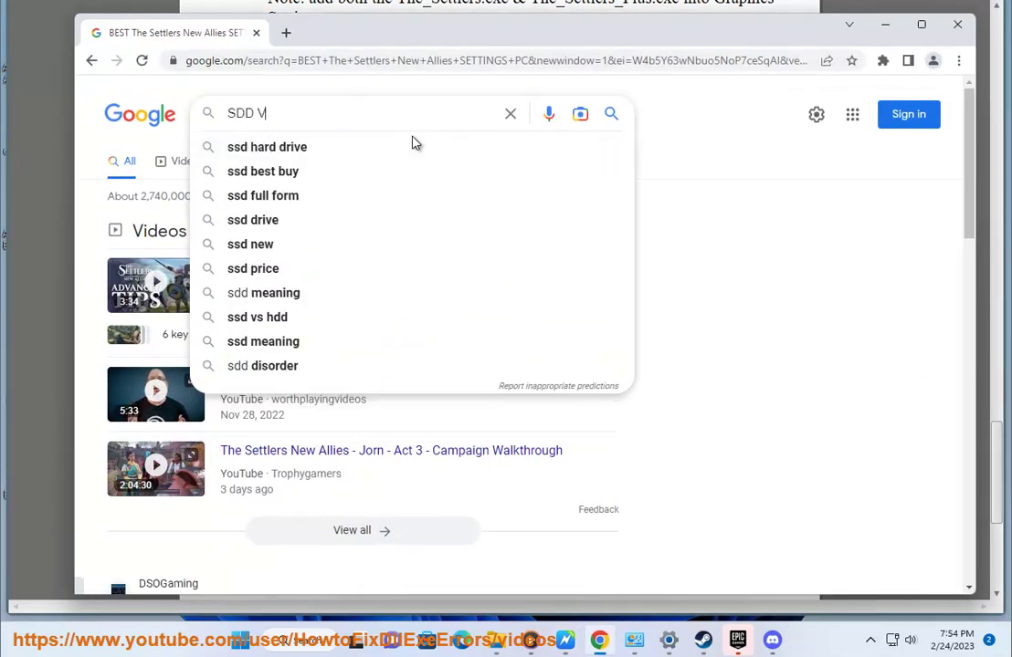
pyautogui.write('S HH')
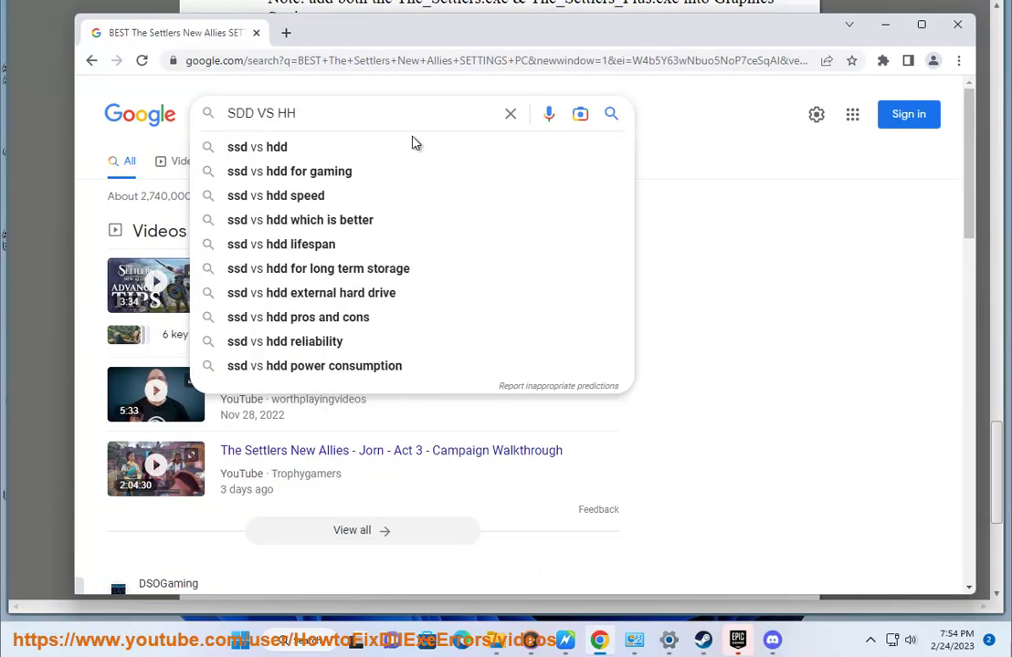
pyautogui.press('BackSpace')
pyautogui.write('D')
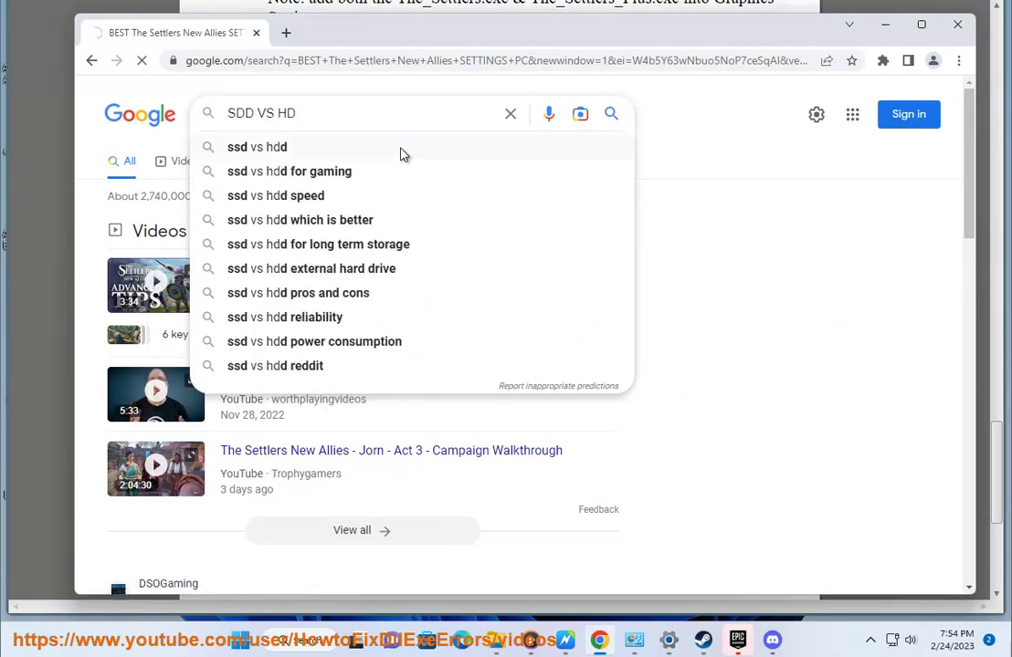
pyautogui.click(402, 154)
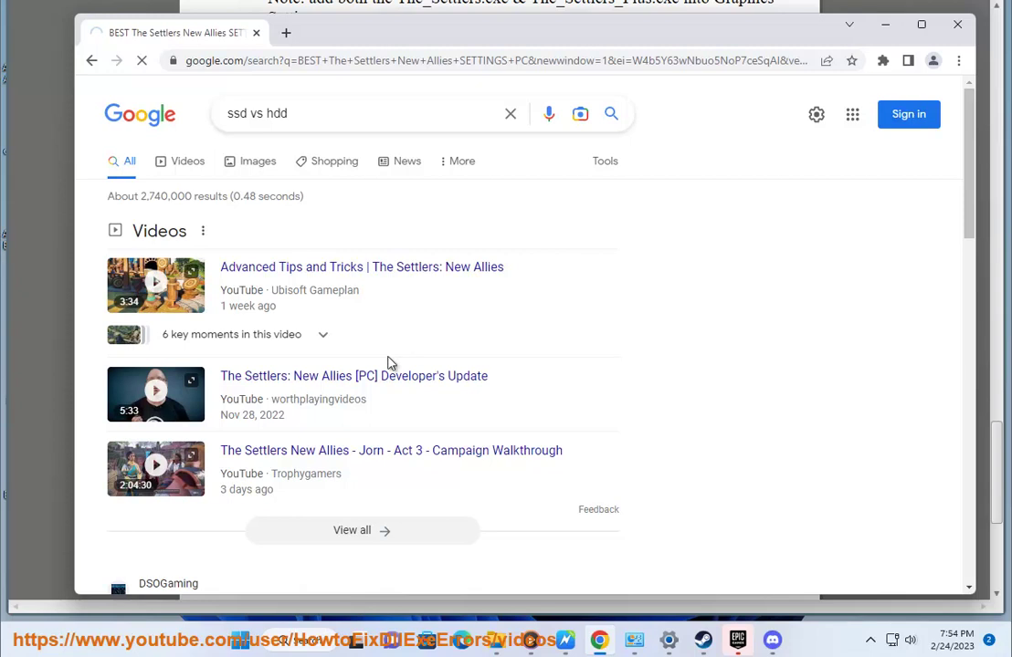